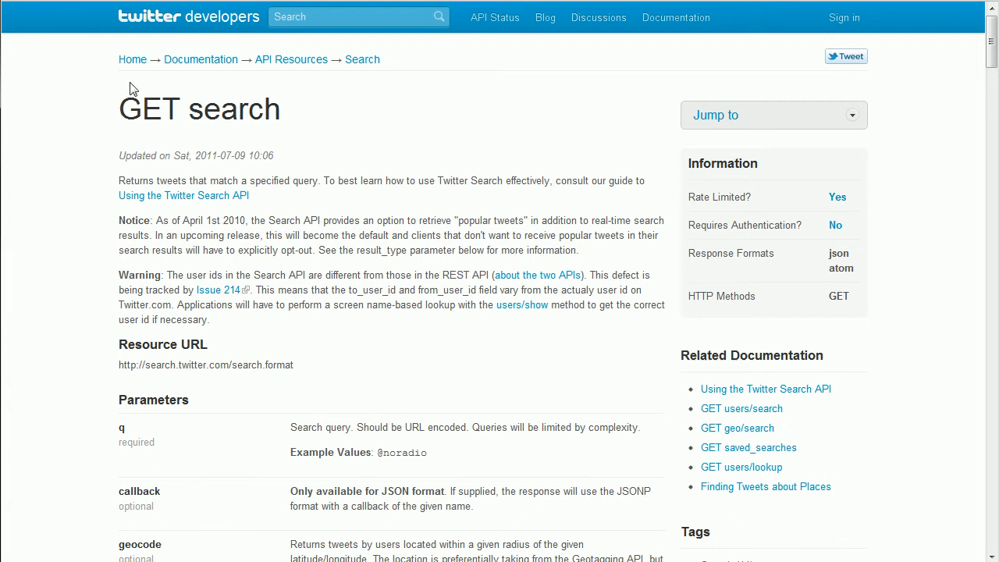
pyautogui.scroll(-2, 55, 209)
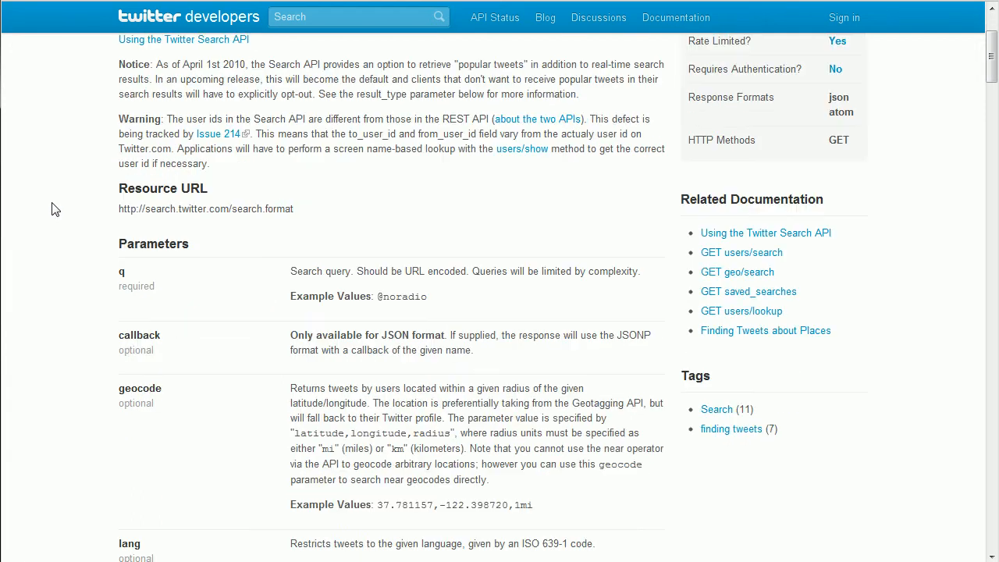
pyautogui.doubleClick(121, 271)
pyautogui.scroll(-2, 238, 269)
pyautogui.click(122, 258)
pyautogui.moveTo(122, 257); pyautogui.dragTo(160, 258)
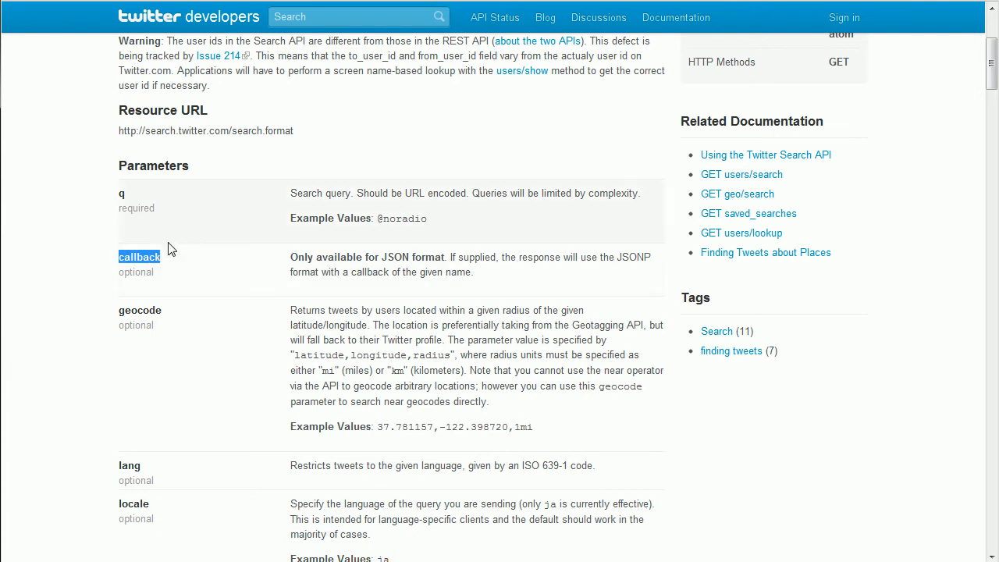
pyautogui.scroll(-2, 170, 248)
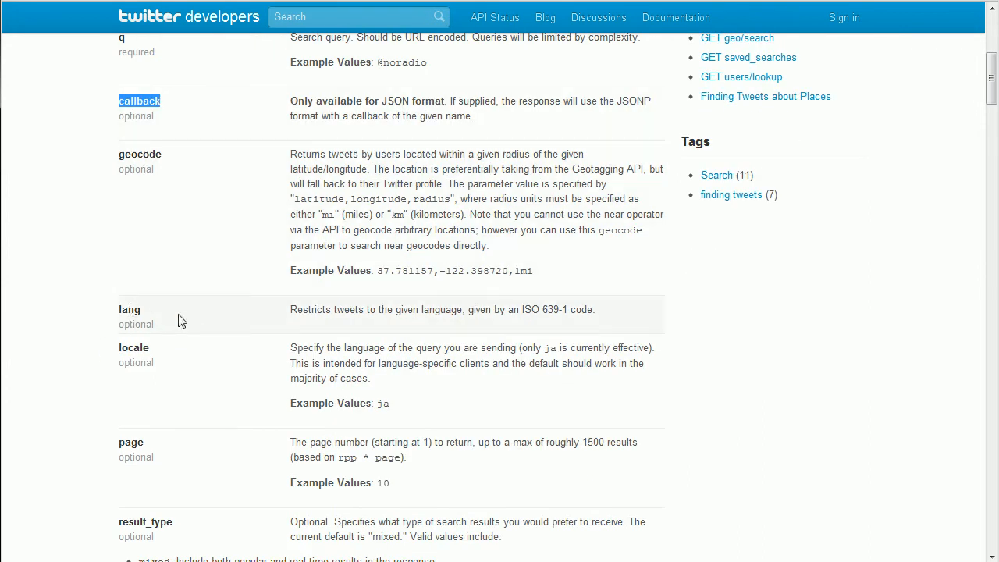
pyautogui.scroll(-2, 218, 350)
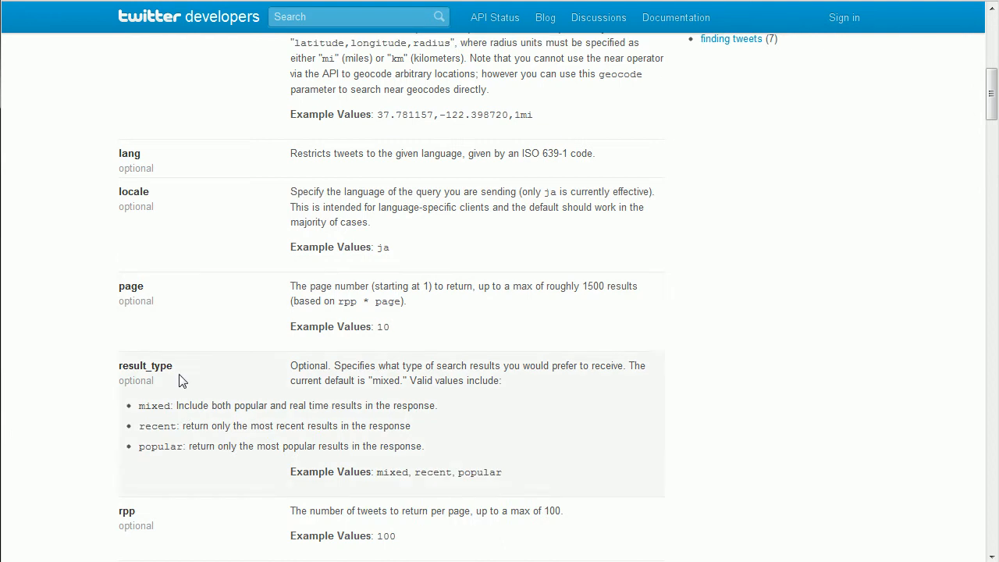
pyautogui.scroll(-3, 161, 174)
pyautogui.scroll(-1, 156, 176)
pyautogui.scroll(-1, 156, 312)
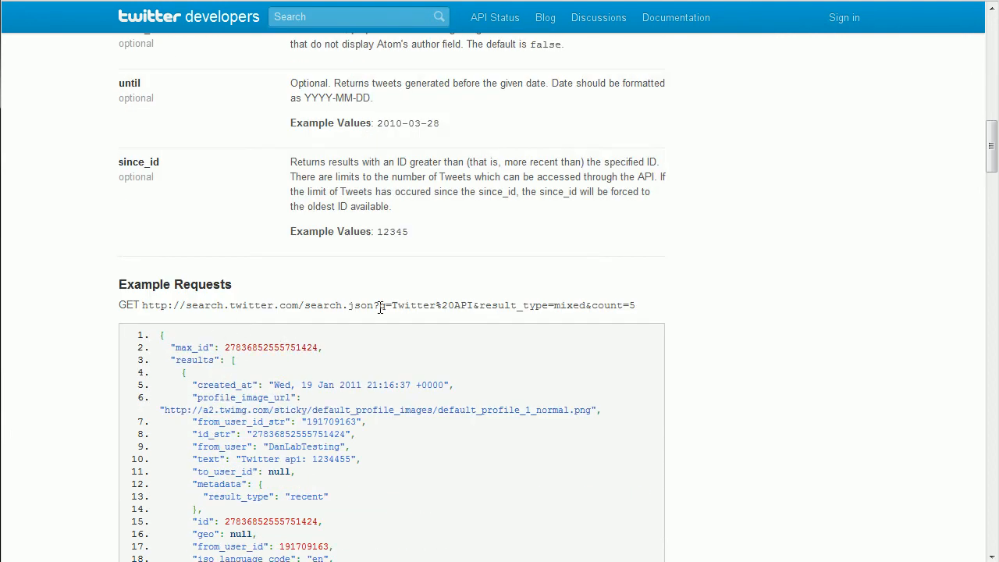
pyautogui.moveTo(380, 305); pyautogui.dragTo(443, 306)
pyautogui.scroll(-3, 353, 304)
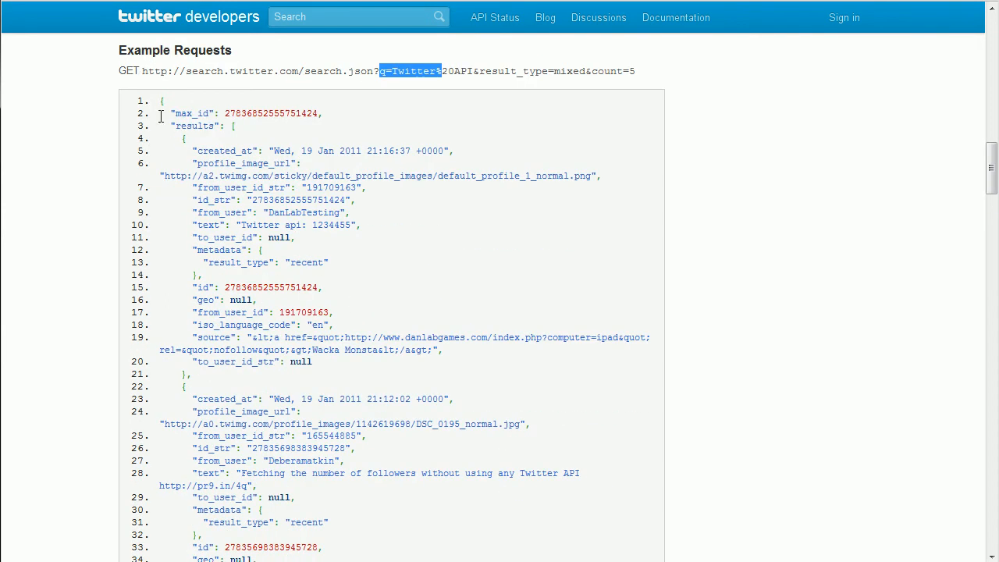
pyautogui.moveTo(140, 70); pyautogui.dragTo(642, 63)
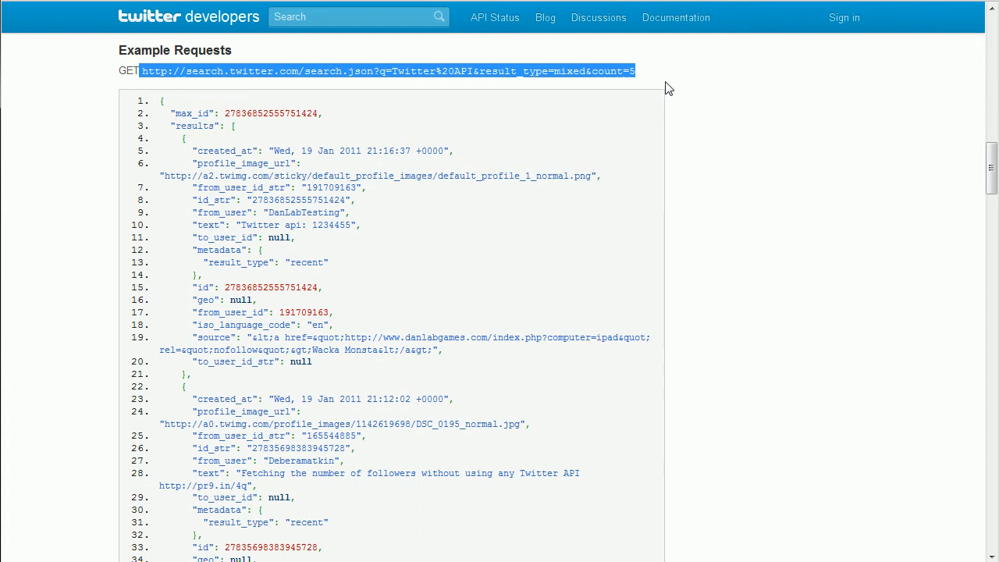
pyautogui.scroll(-11, 243, 185)
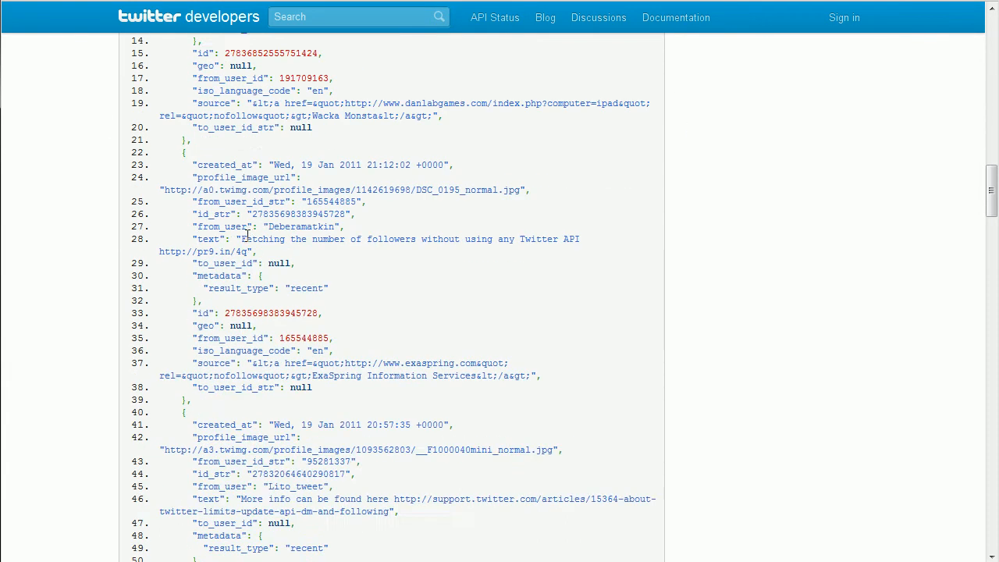
pyautogui.scroll(-10, 249, 244)
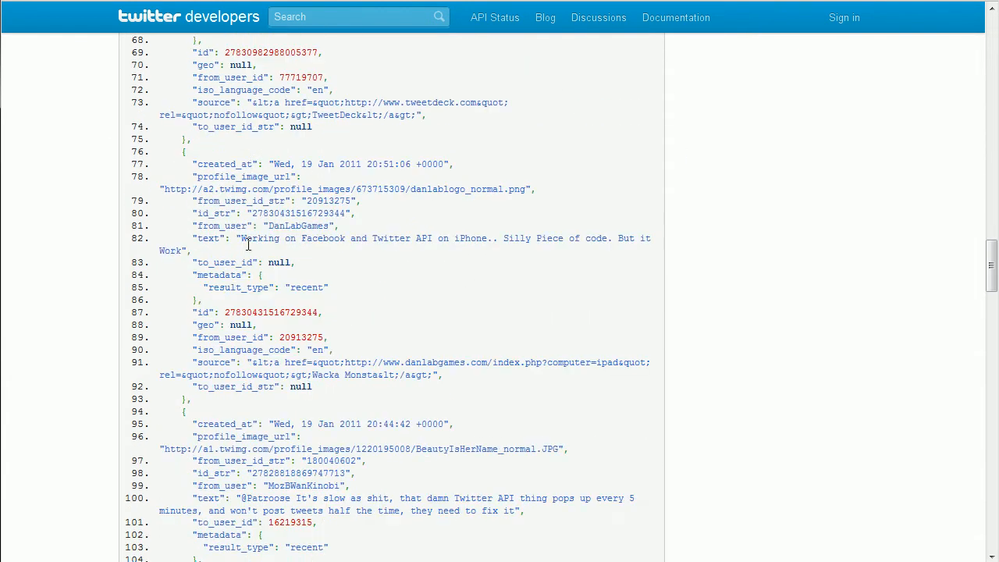
pyautogui.scroll(-2, 246, 248)
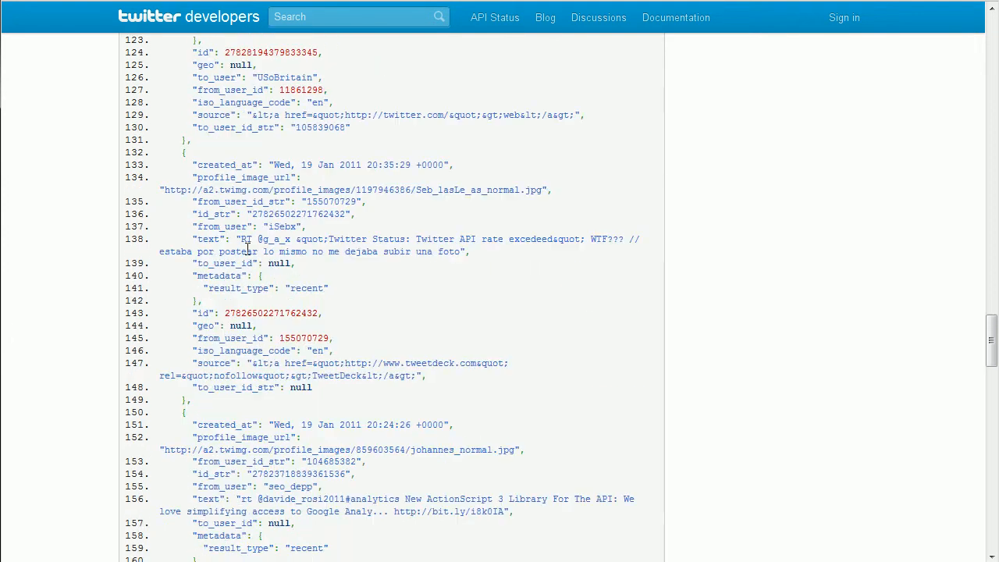
pyautogui.scroll(-9, 234, 243)
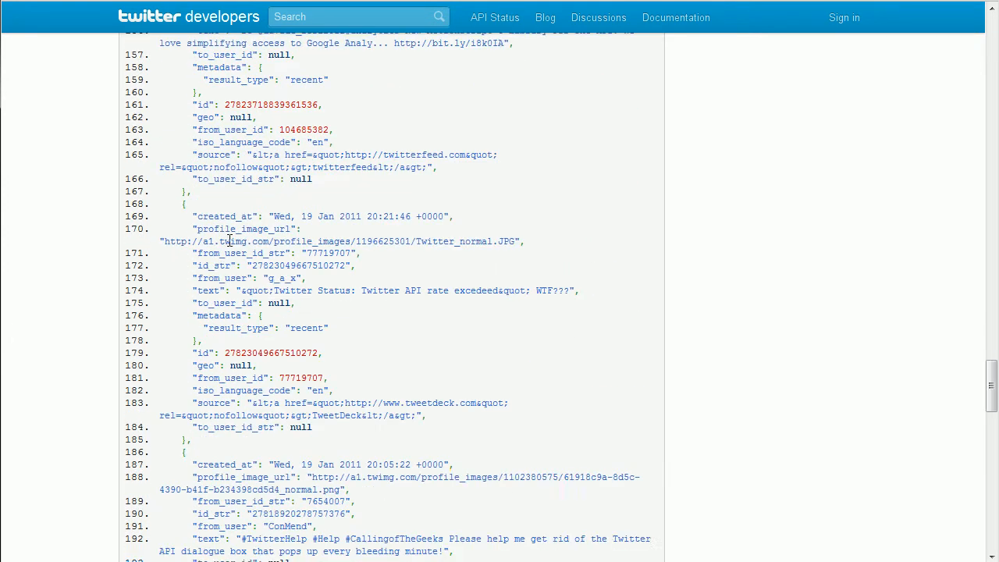
pyautogui.scroll(-6, 228, 241)
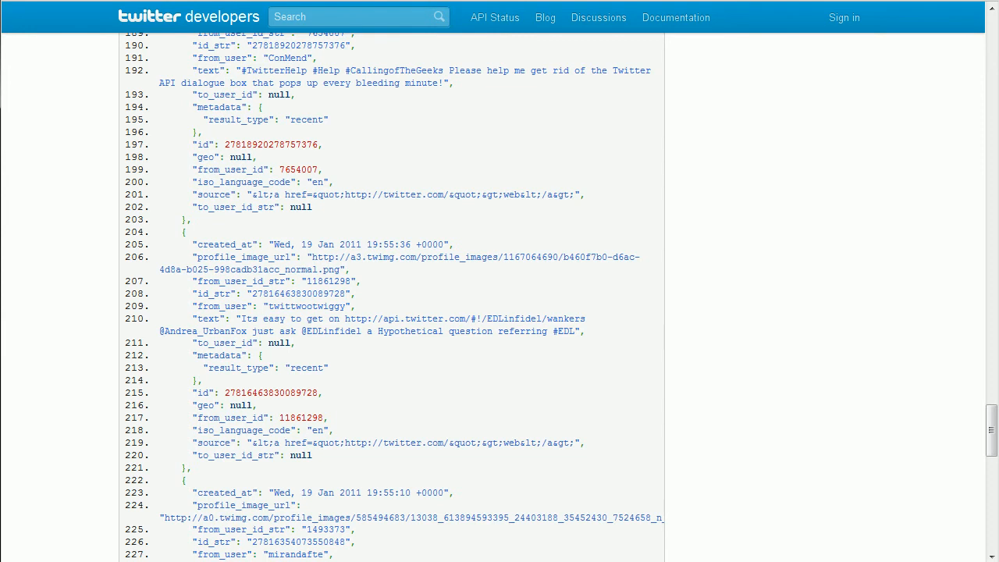
pyautogui.scroll(20, 755, 372)
pyautogui.scroll(20, 753, 372)
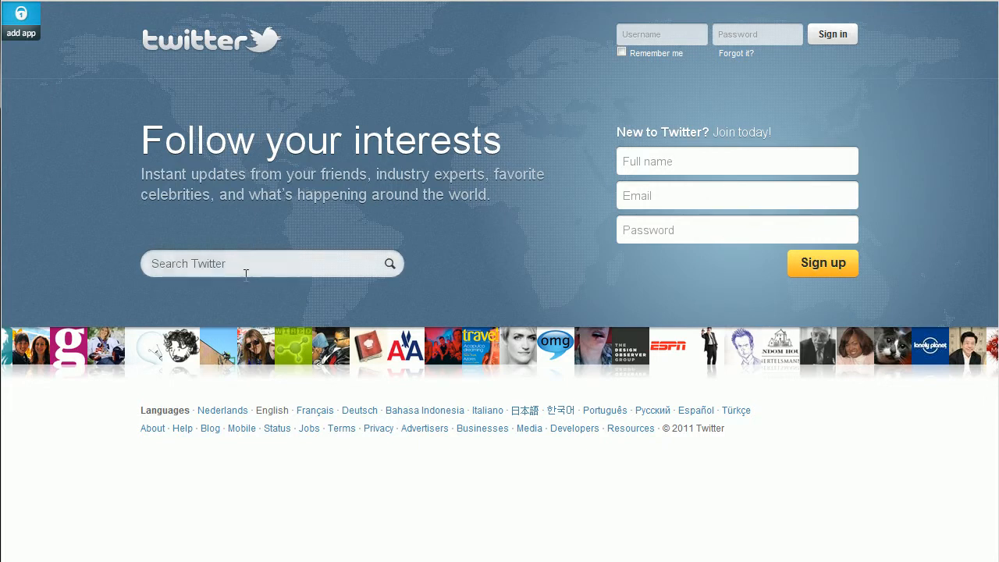
# Step: Search Twitter for #mondays and scroll through the matching tweets
pyautogui.click(246, 274)
pyautogui.write('#mondays')
pyautogui.press('Return')
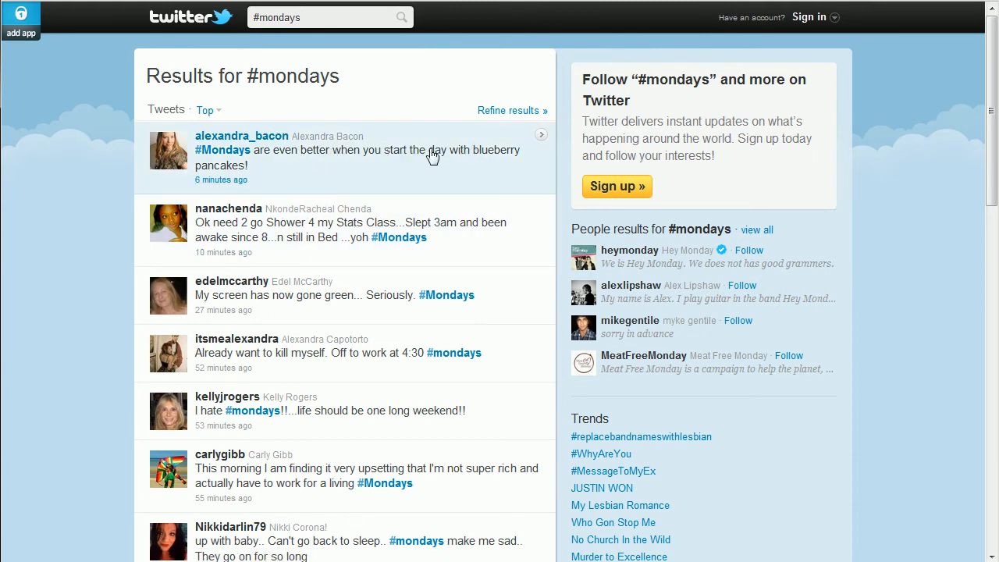
pyautogui.scroll(-3, 79, 264)
pyautogui.scroll(3, 78, 264)
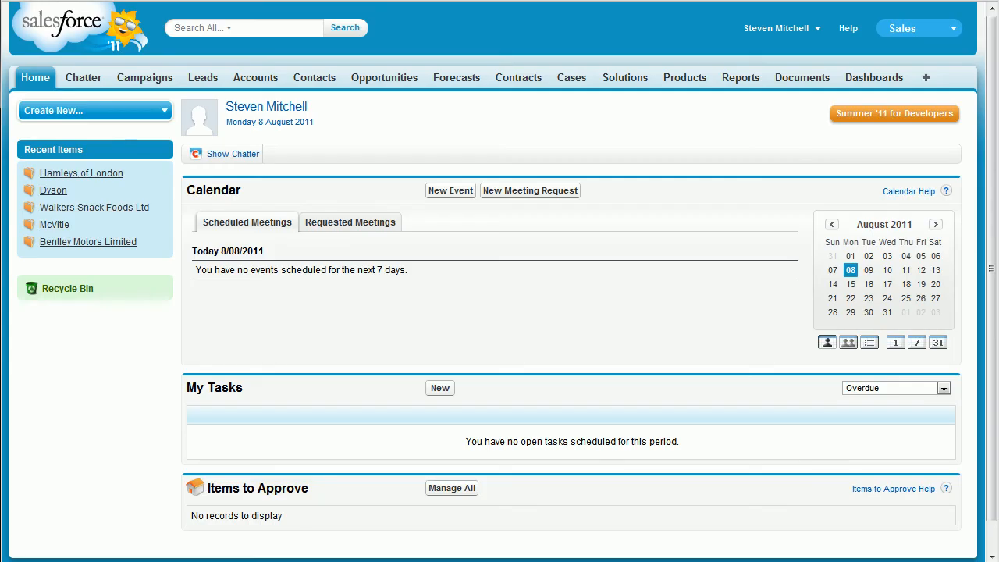
# Step: From the Cases tab, go to Setup > App Setup > Customize > Cases > Fields
pyautogui.click(574, 81)
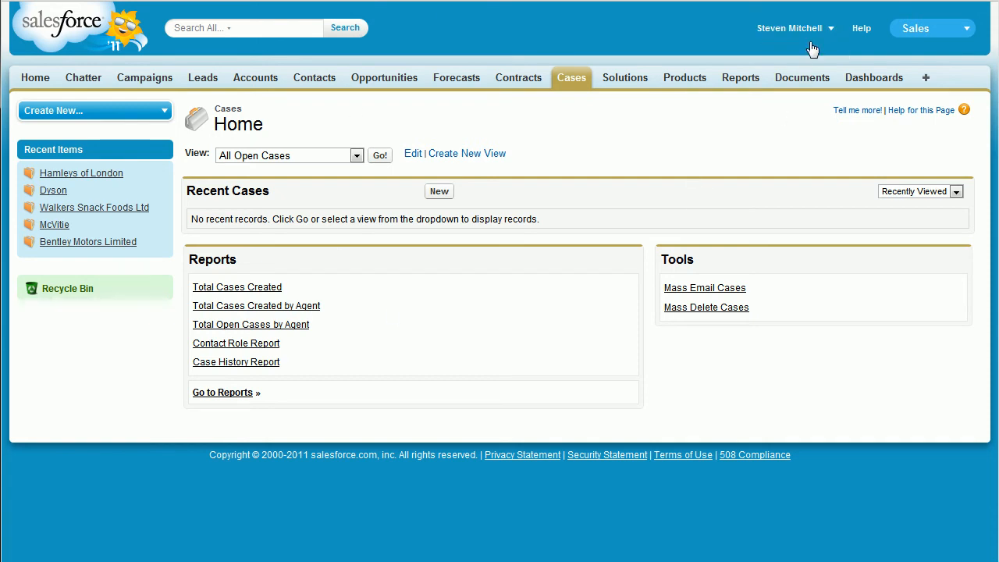
pyautogui.click(812, 29)
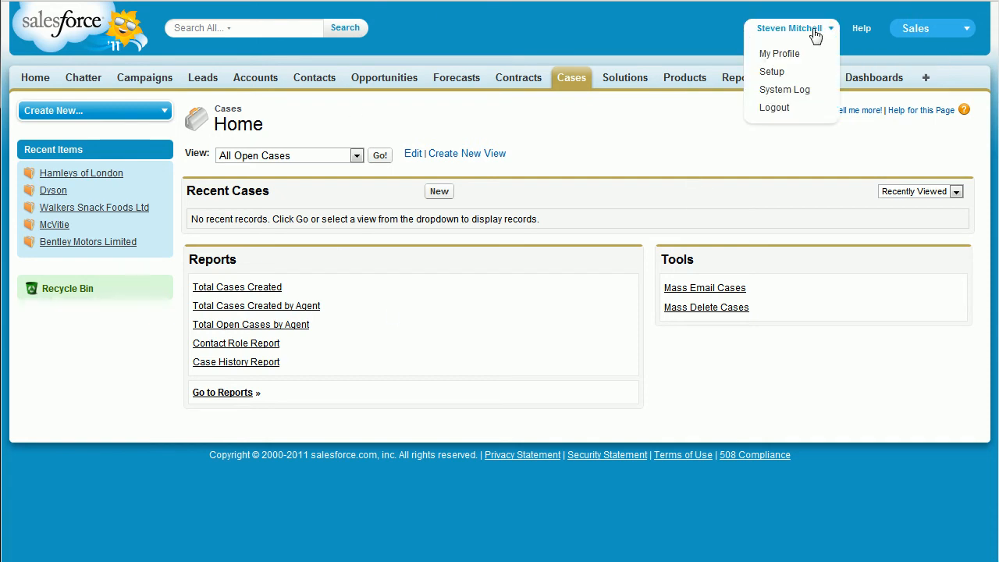
pyautogui.click(772, 72)
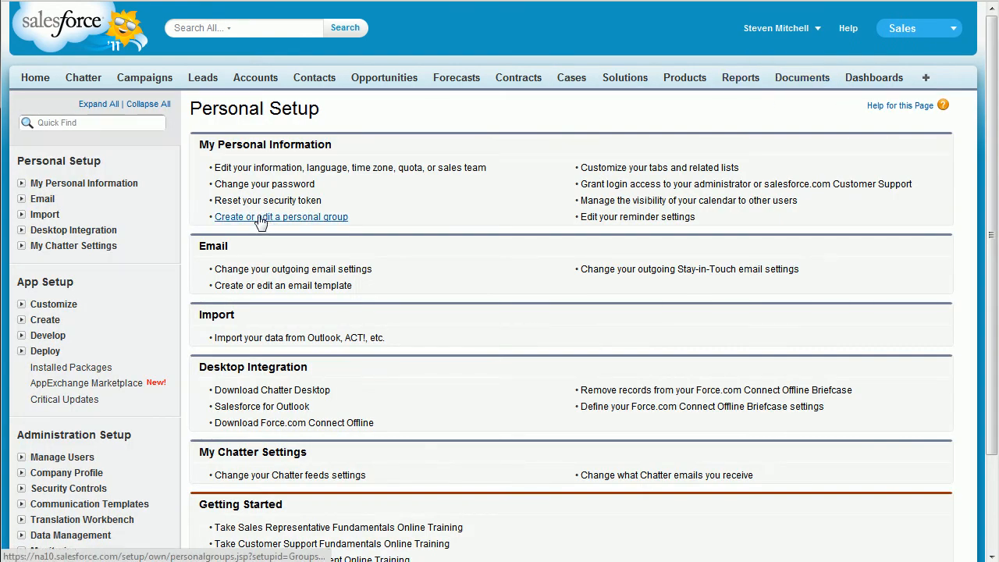
pyautogui.click(25, 308)
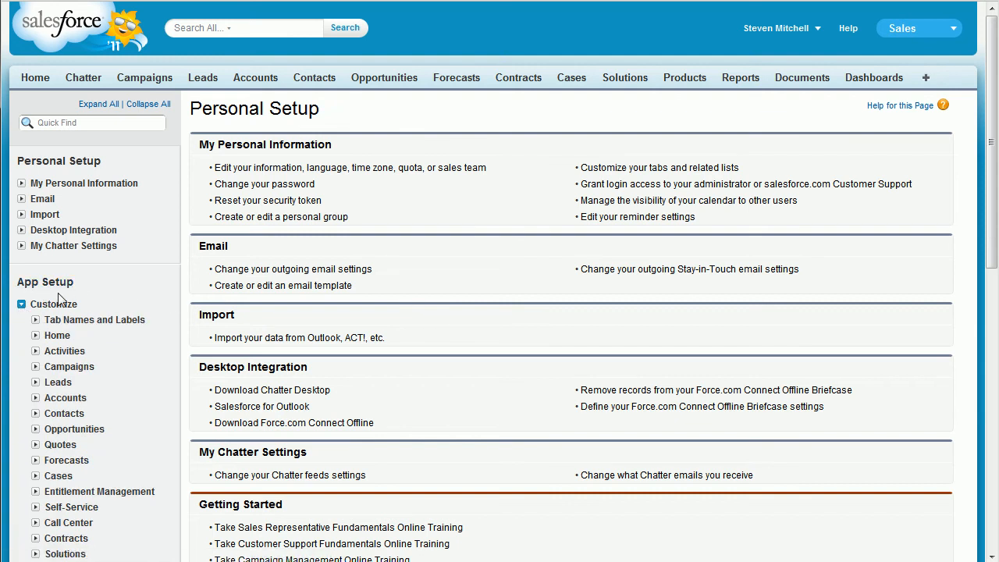
pyautogui.scroll(-5, 151, 319)
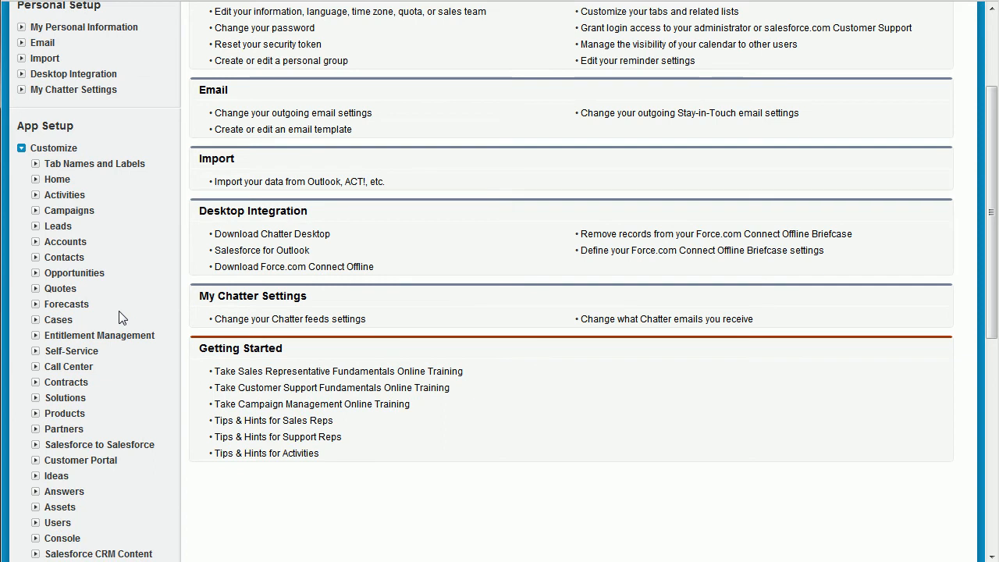
pyautogui.click(36, 320)
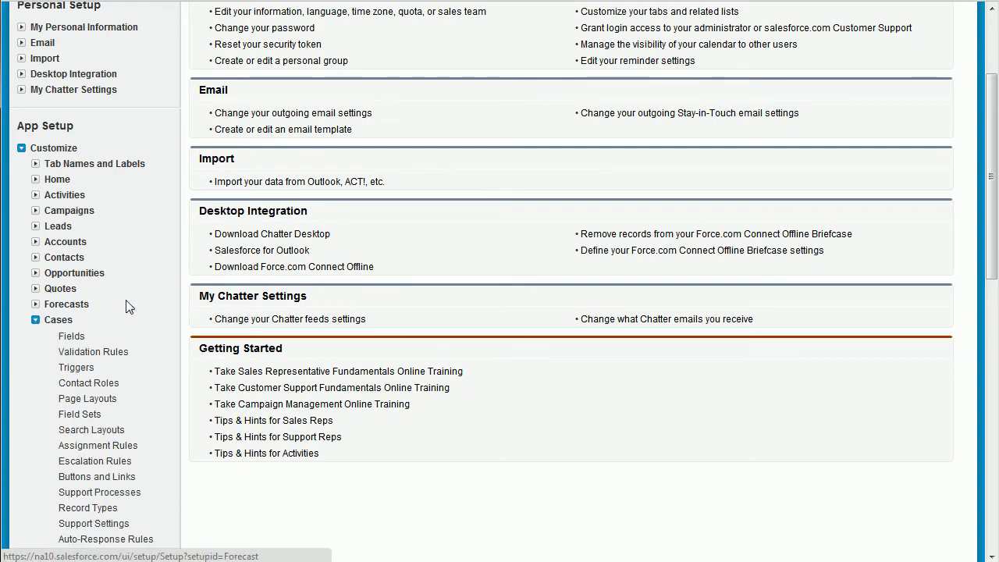
pyautogui.click(77, 338)
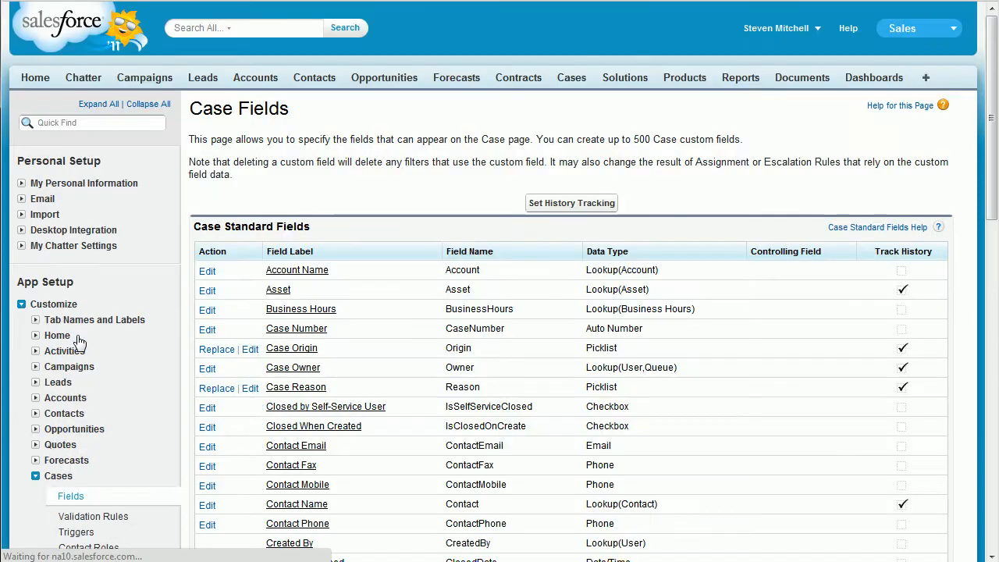
# Step: Start a new Text custom field on Case named TweetID, length 255, marked External ID
pyautogui.scroll(-7, 243, 268)
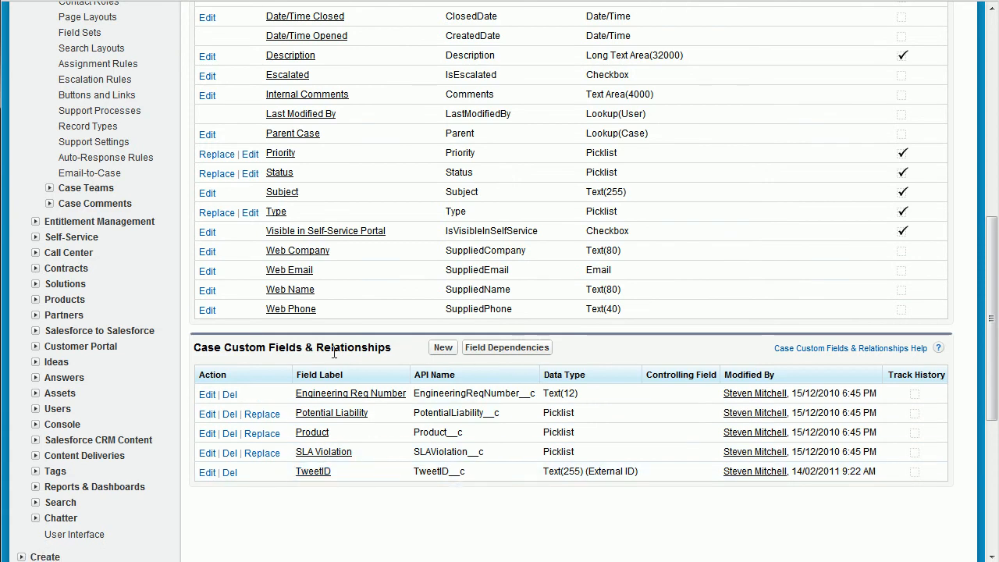
pyautogui.click(443, 348)
pyautogui.scroll(-1, 433, 326)
pyautogui.scroll(-2, 433, 326)
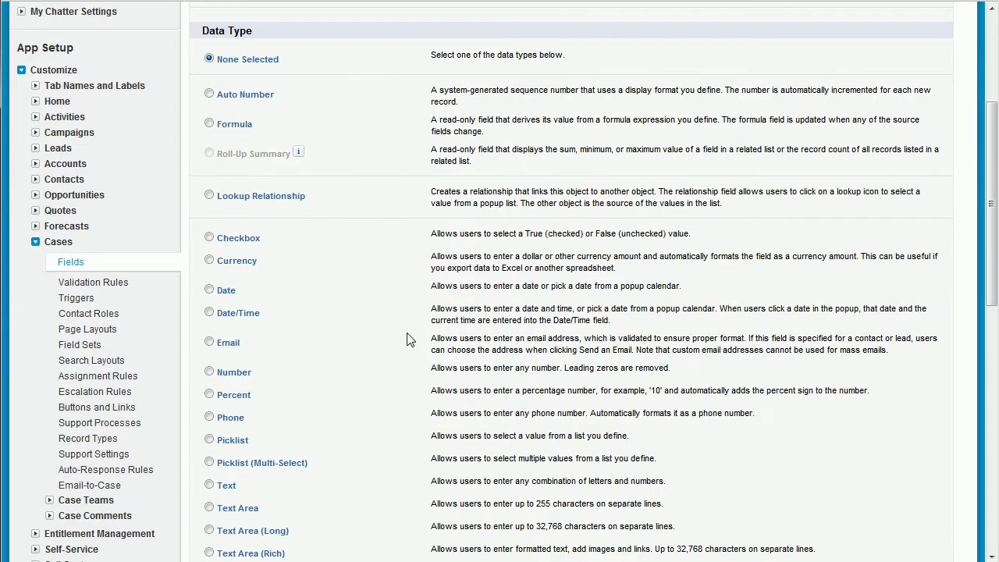
pyautogui.click(209, 485)
pyautogui.scroll(-3, 604, 478)
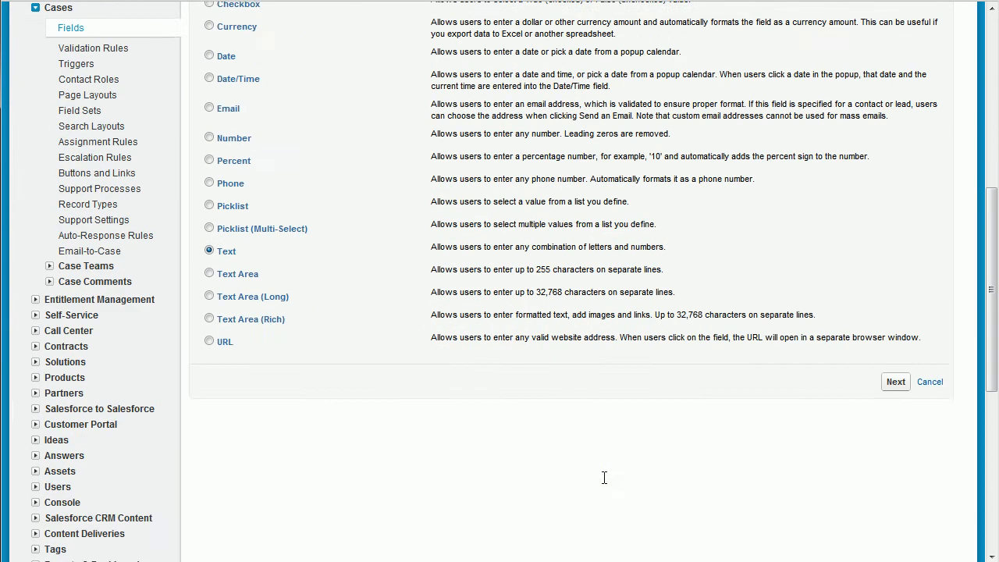
pyautogui.click(895, 381)
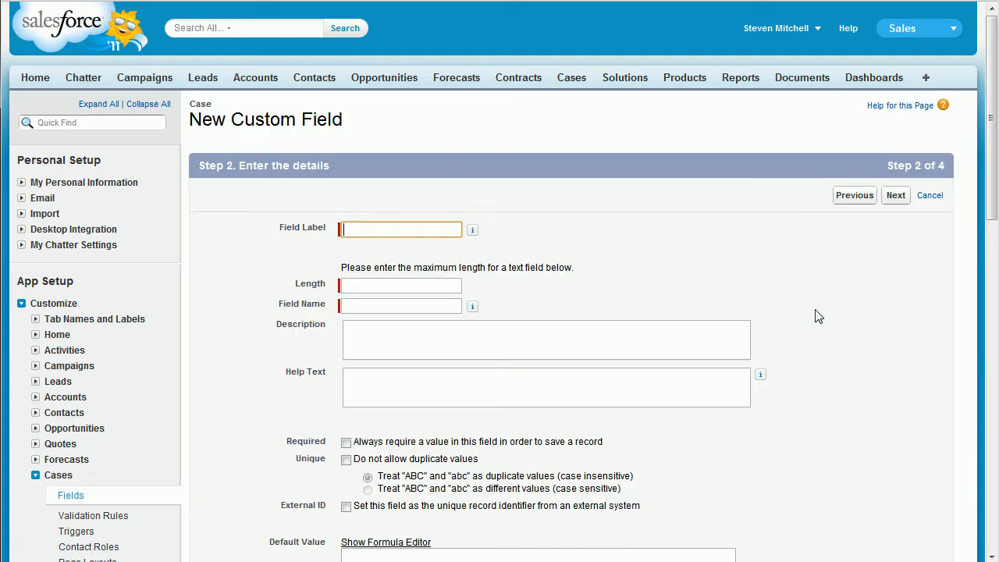
pyautogui.write('Tw')
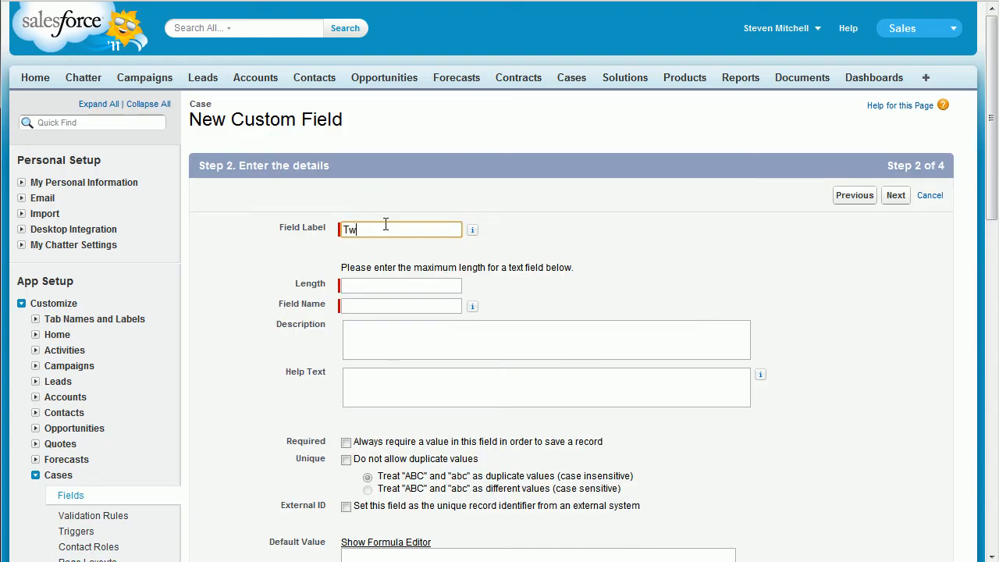
pyautogui.write('eetID')
pyautogui.click(385, 283)
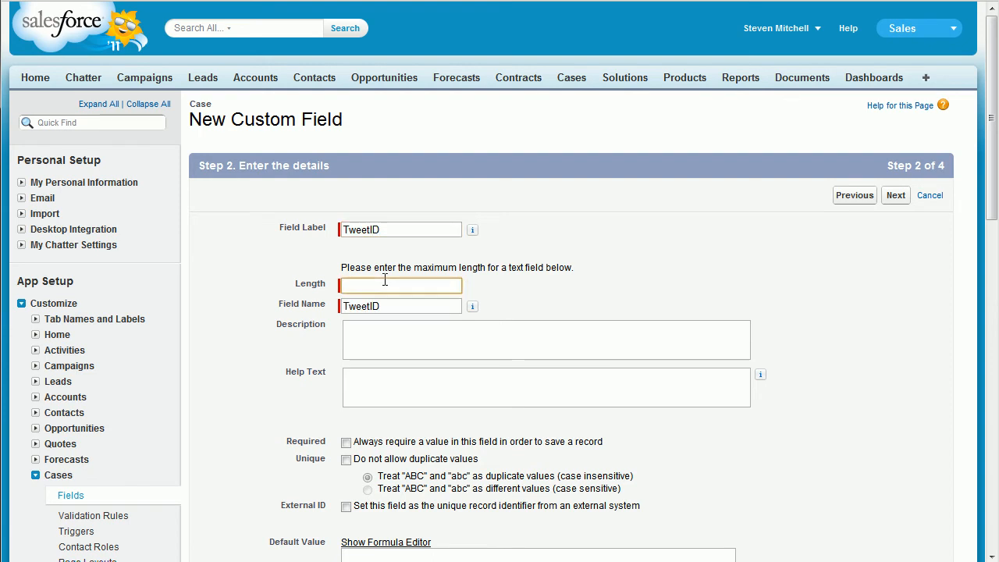
pyautogui.write('255')
pyautogui.click(414, 308)
pyautogui.scroll(-2, 657, 325)
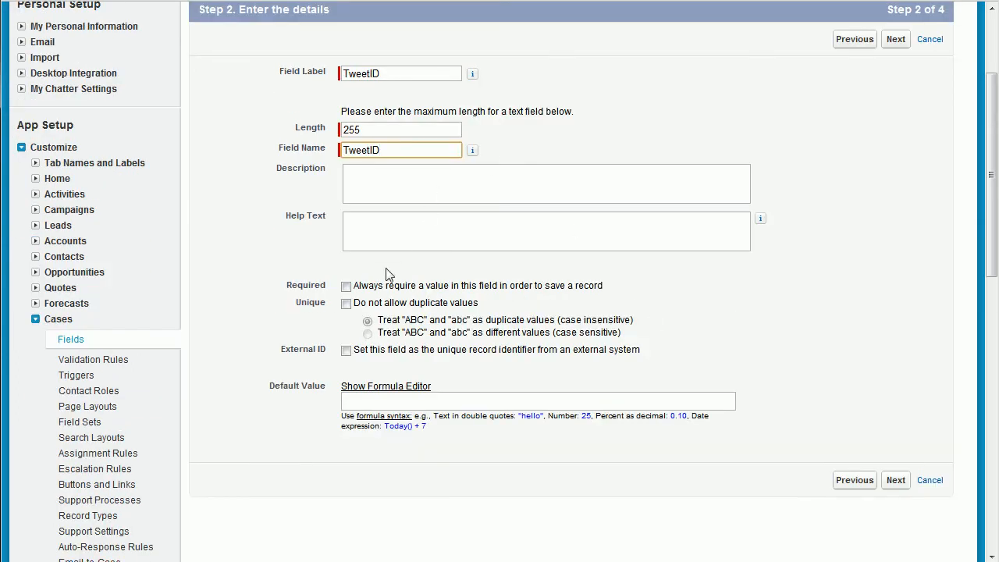
pyautogui.click(346, 351)
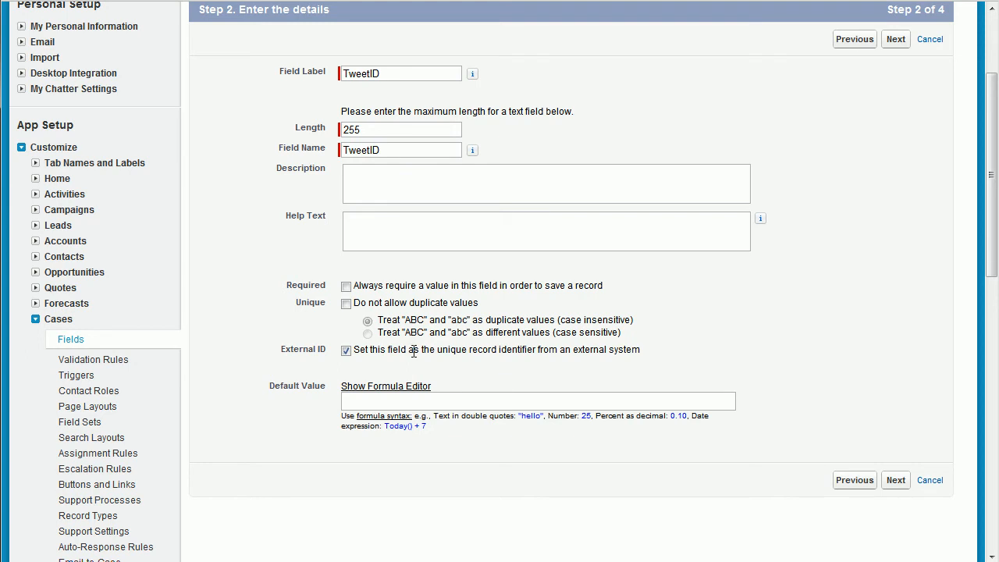
# Step: Cancel the TweetID field without saving and return to the Cases home page
pyautogui.scroll(3, 353, 192)
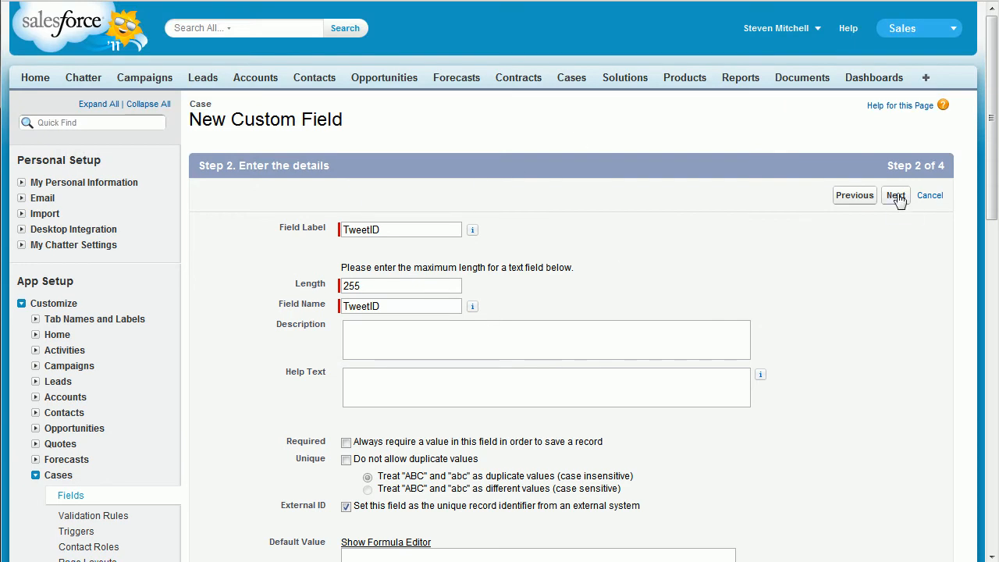
pyautogui.click(931, 198)
pyautogui.scroll(-1, 242, 309)
pyautogui.scroll(1, 343, 90)
pyautogui.scroll(3, 717, 101)
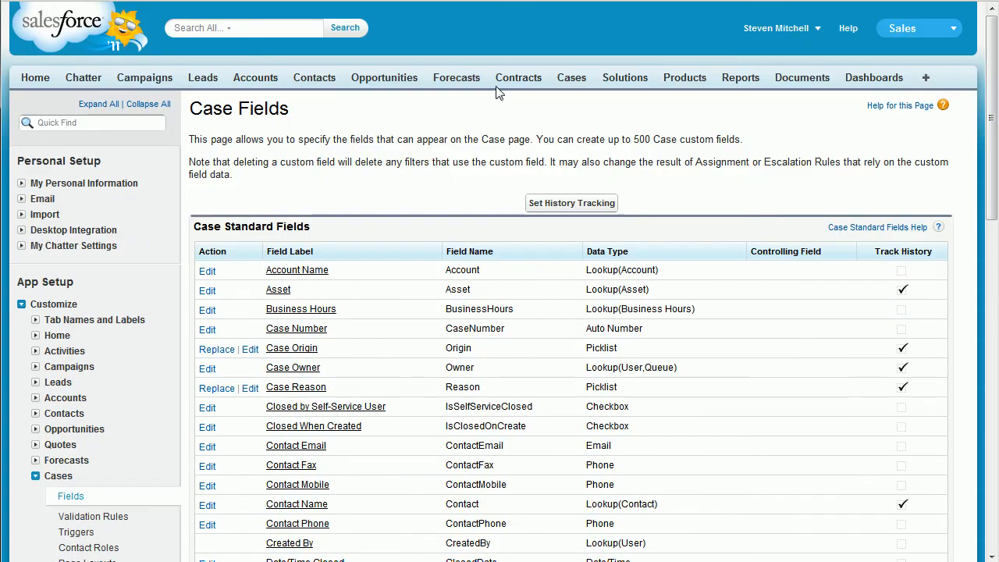
pyautogui.click(570, 81)
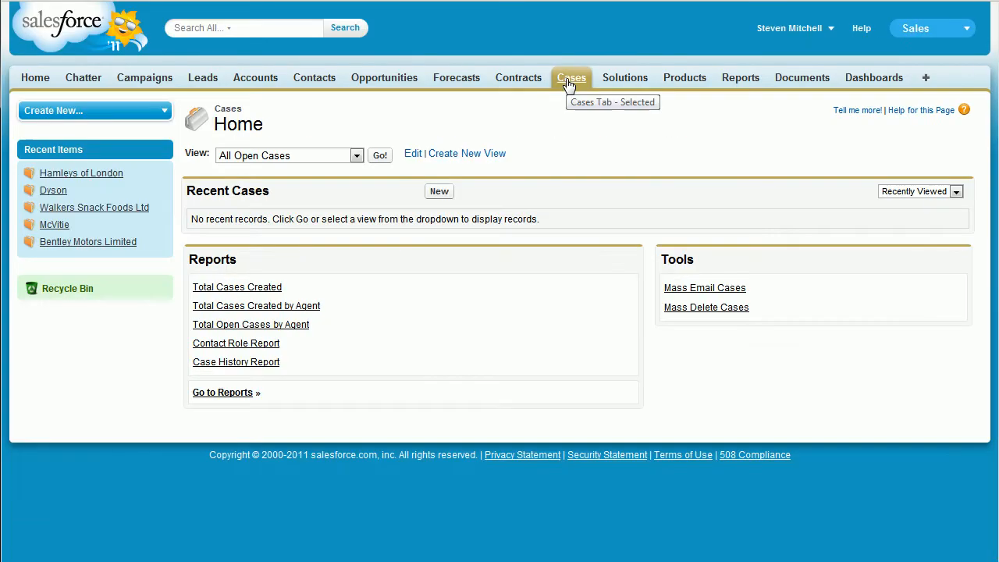
# Step: Run the All Open Cases view on Cases Home
pyautogui.click(380, 157)
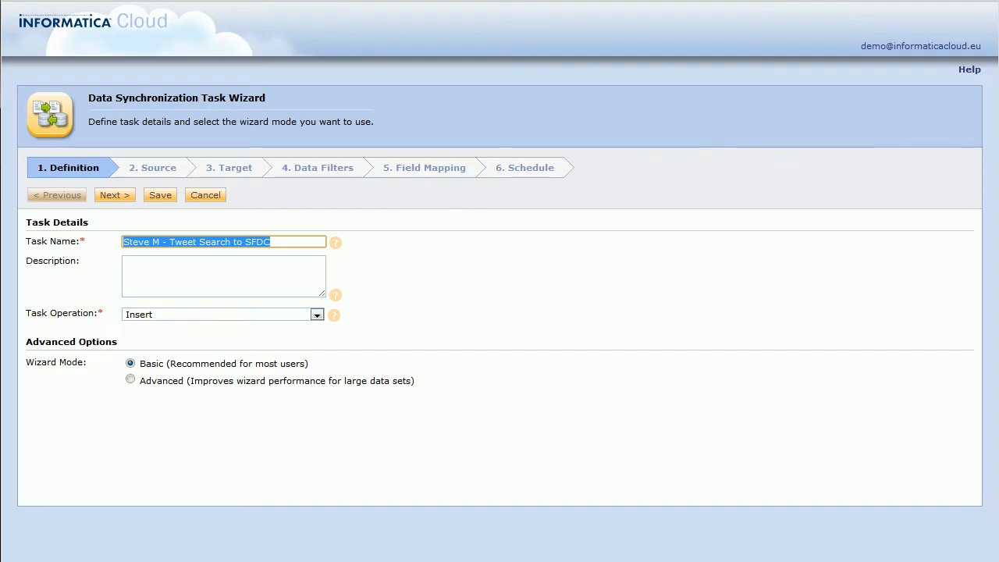
# Step: Cancel the sync task wizard and go to Configuration > Plug-ins
pyautogui.click(215, 194)
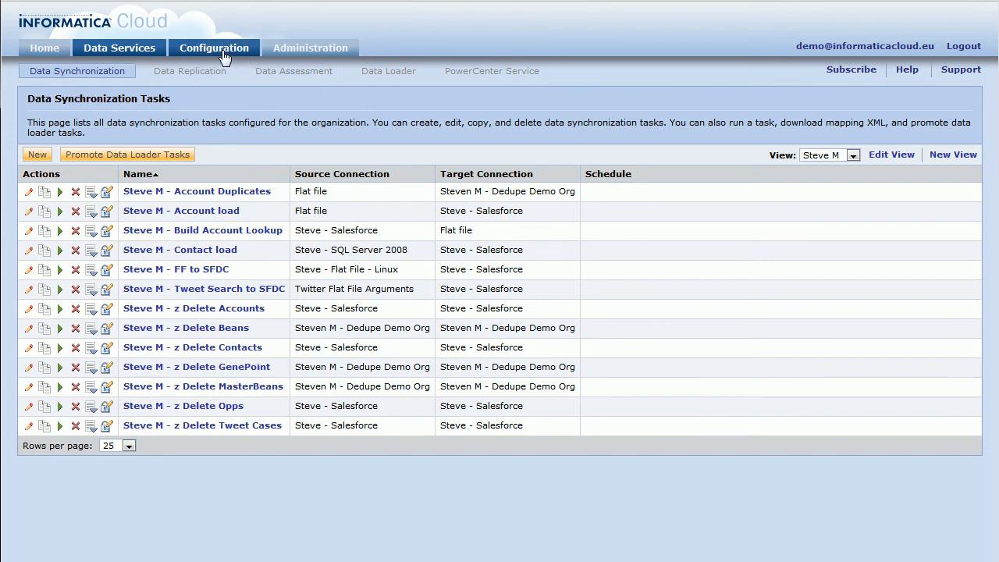
pyautogui.click(223, 53)
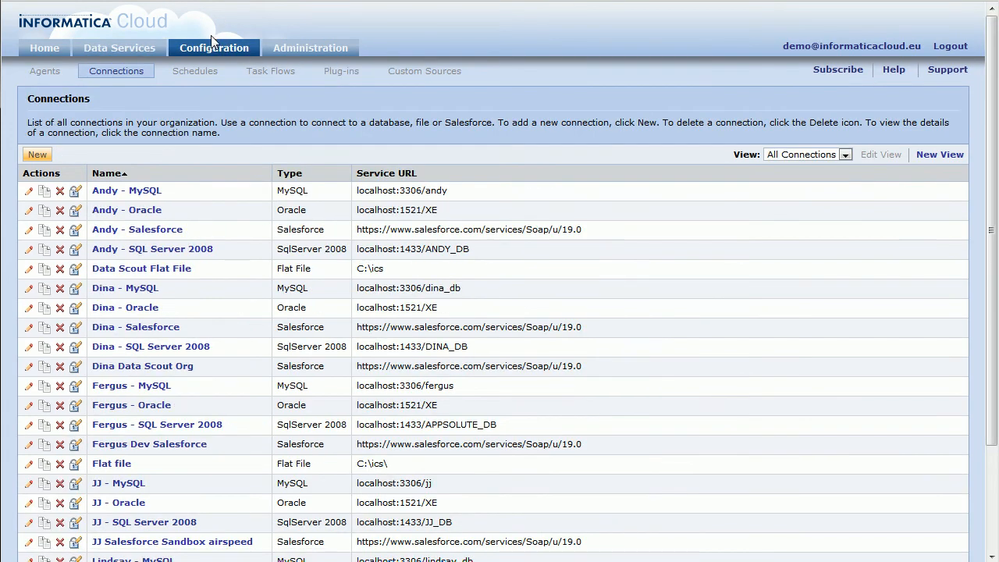
pyautogui.click(331, 75)
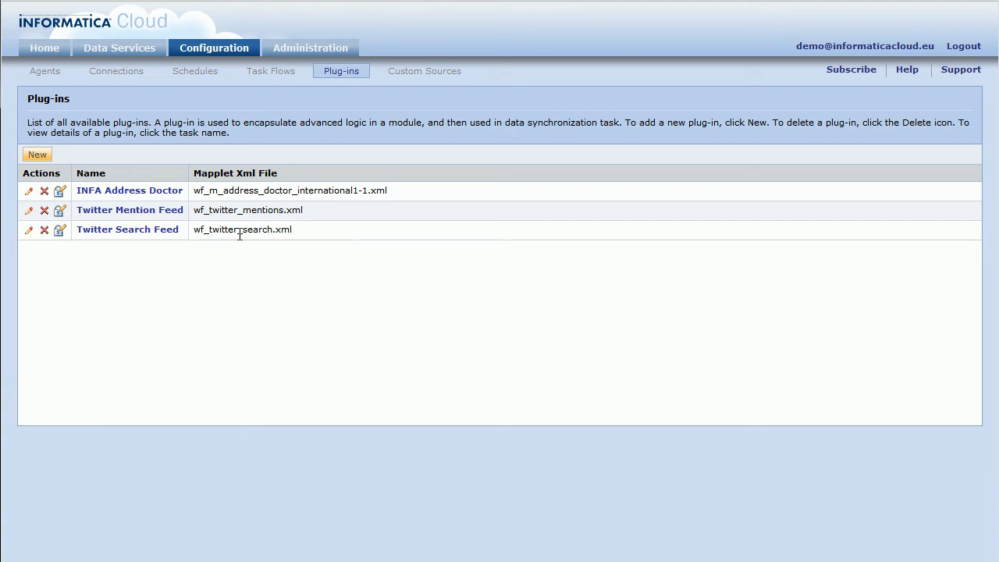
pyautogui.click(36, 155)
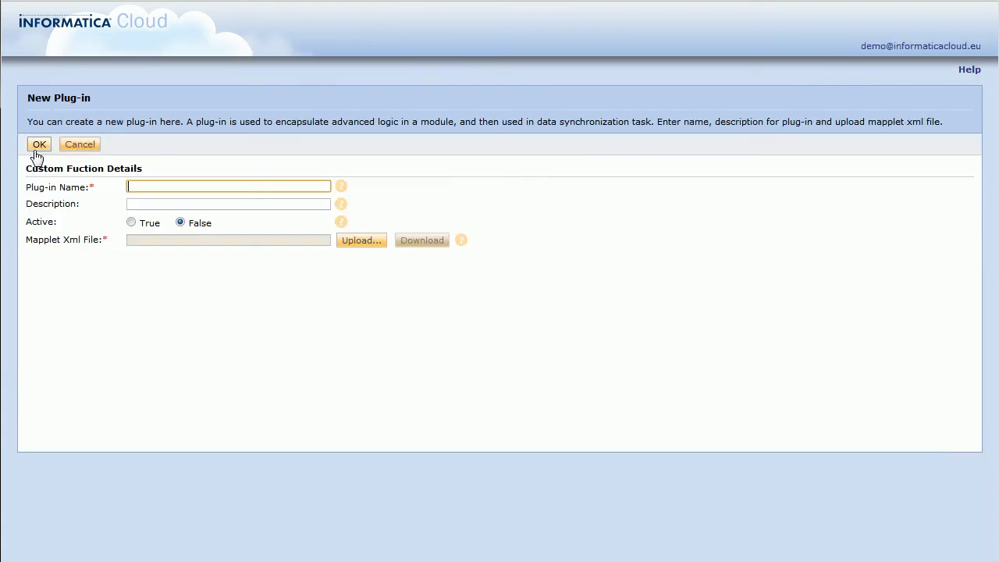
pyautogui.write('Twitter')
pyautogui.press('BackSpace')
pyautogui.press('End')
pyautogui.write('Search Plugin')
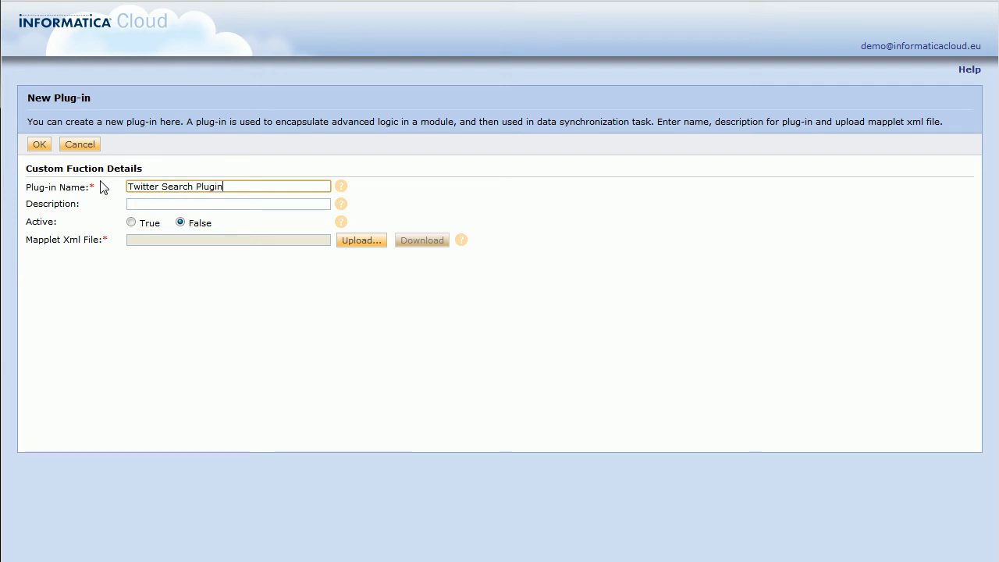
pyautogui.click(375, 245)
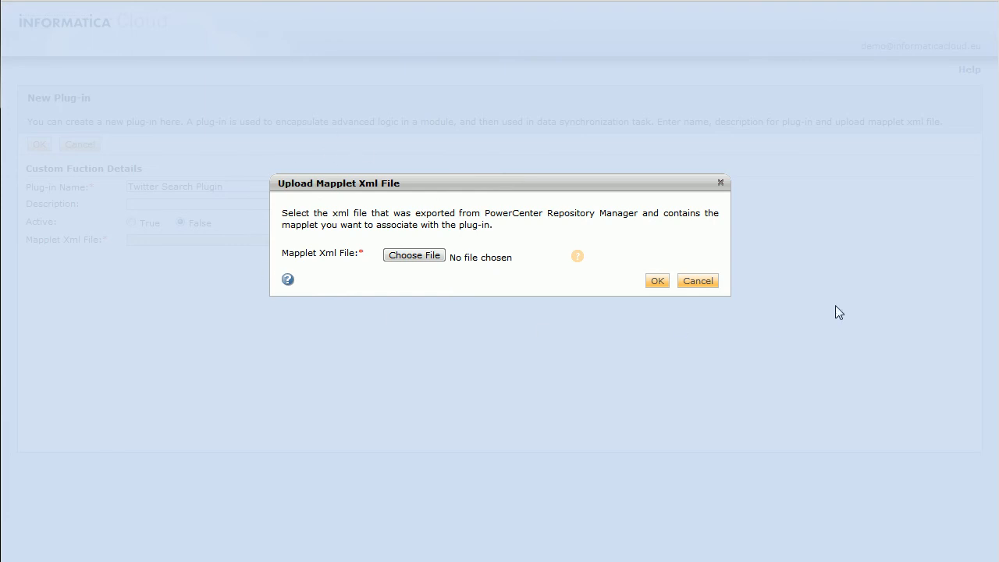
pyautogui.click(704, 283)
# Step: Abandon the new plug-in and open the Twitter Search Feed plug-in details
pyautogui.click(93, 150)
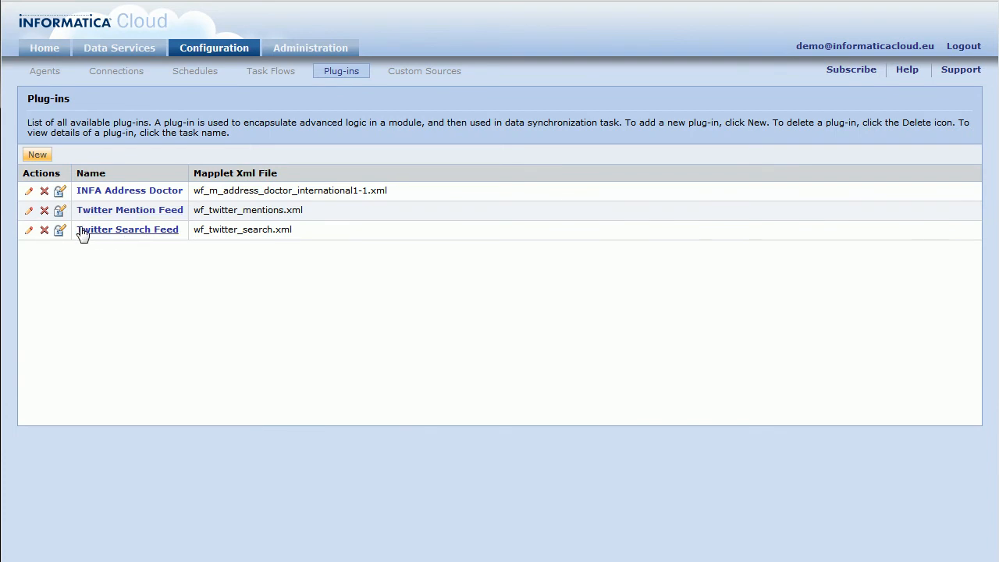
pyautogui.click(30, 231)
pyautogui.scroll(-2, 422, 227)
pyautogui.moveTo(28, 222); pyautogui.dragTo(124, 348)
pyautogui.click(88, 328)
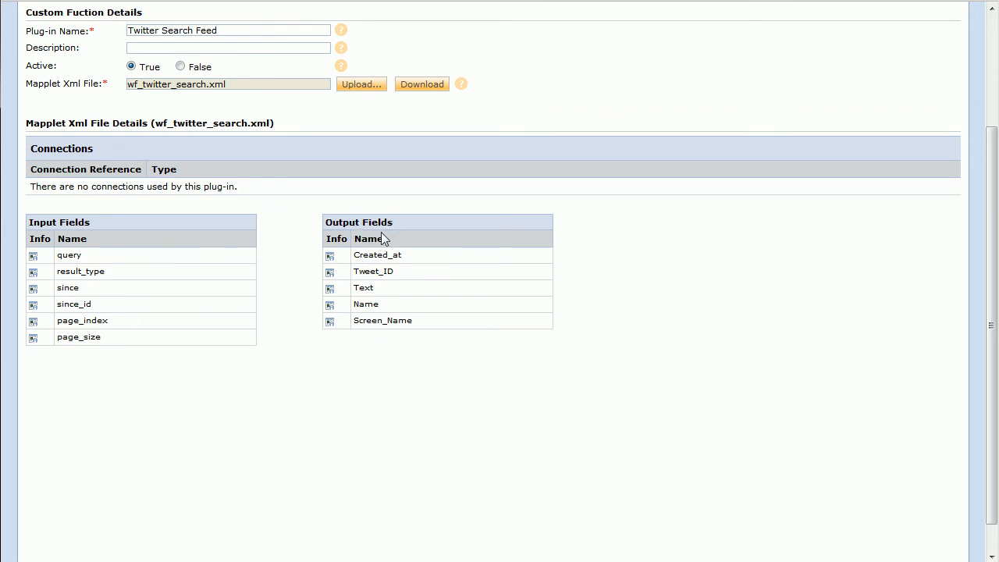
# Step: Highlight the Created_at, Text, Name and Screen_Name output fields of Twitter Search Feed
pyautogui.moveTo(353, 255); pyautogui.dragTo(435, 277)
pyautogui.doubleClick(364, 290)
pyautogui.doubleClick(371, 306)
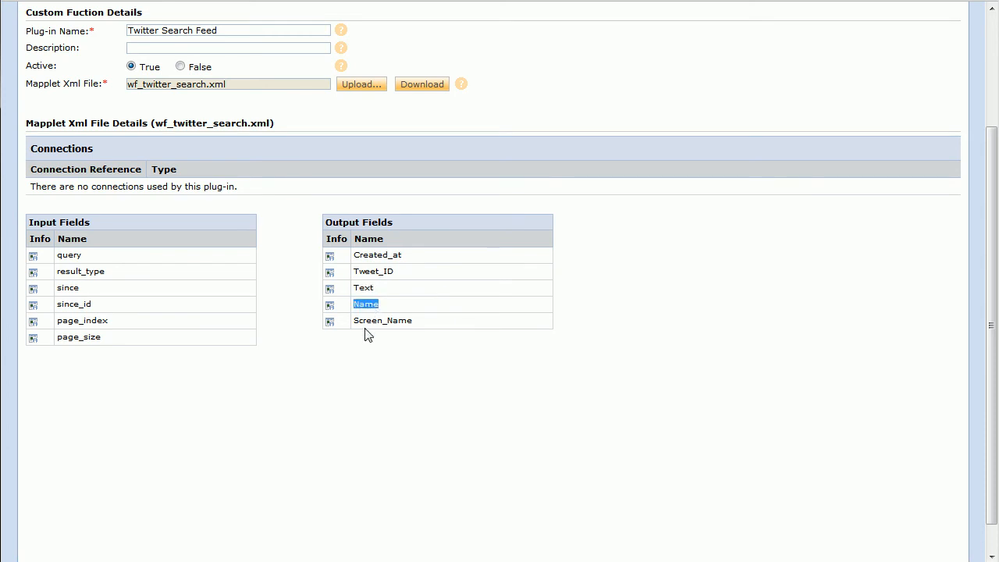
pyautogui.doubleClick(371, 322)
pyautogui.click(299, 296)
# Step: Edit the Tweet Search to SFDC task from Data Services, keeping Task Operation as Insert
pyautogui.scroll(3, 302, 273)
pyautogui.click(39, 144)
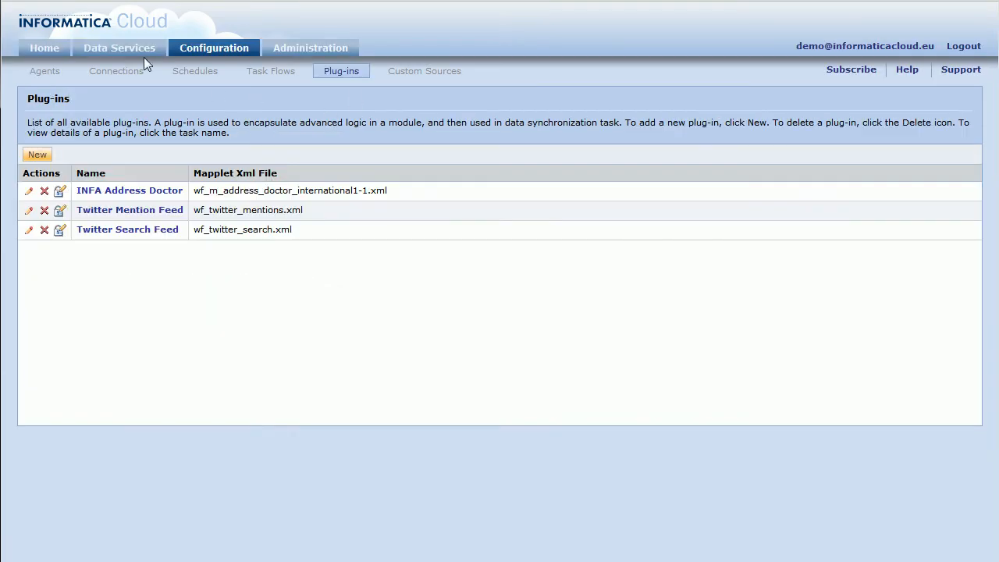
pyautogui.click(152, 54)
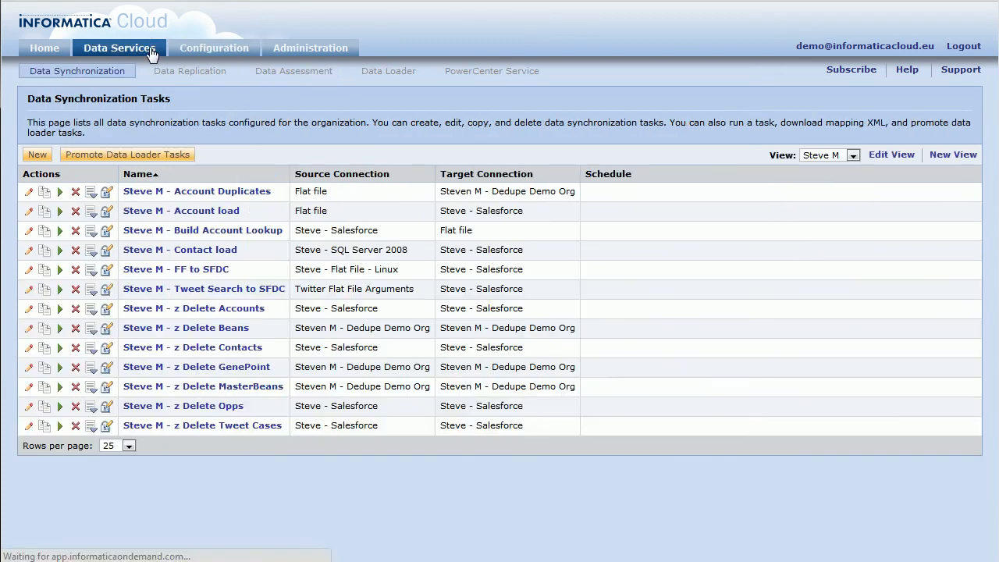
pyautogui.click(29, 291)
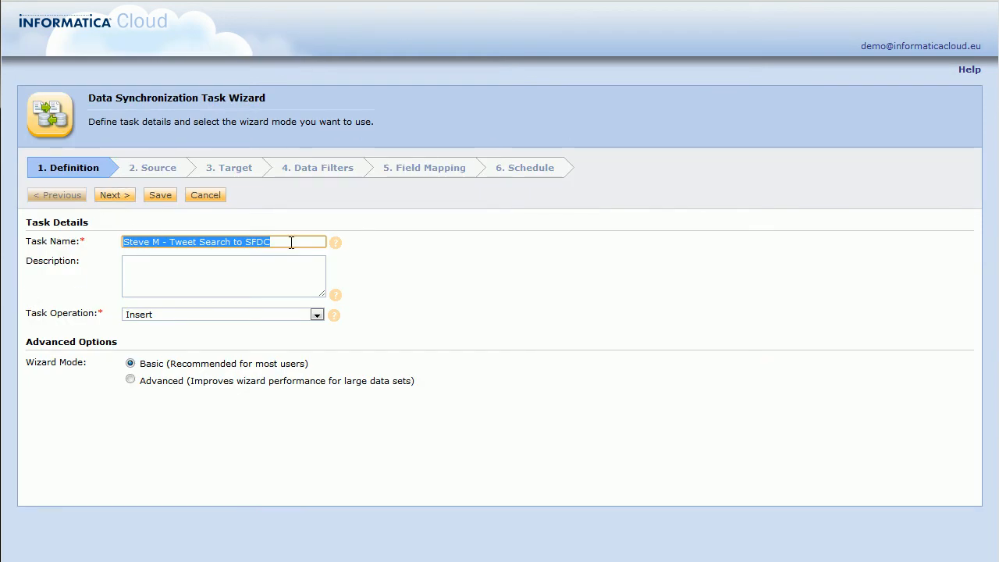
pyautogui.click(147, 316)
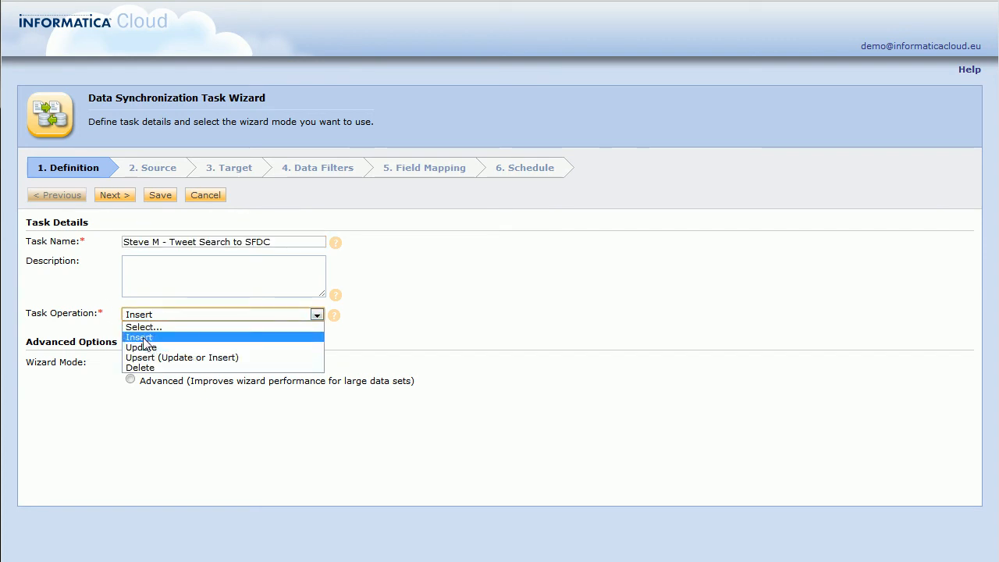
pyautogui.click(146, 339)
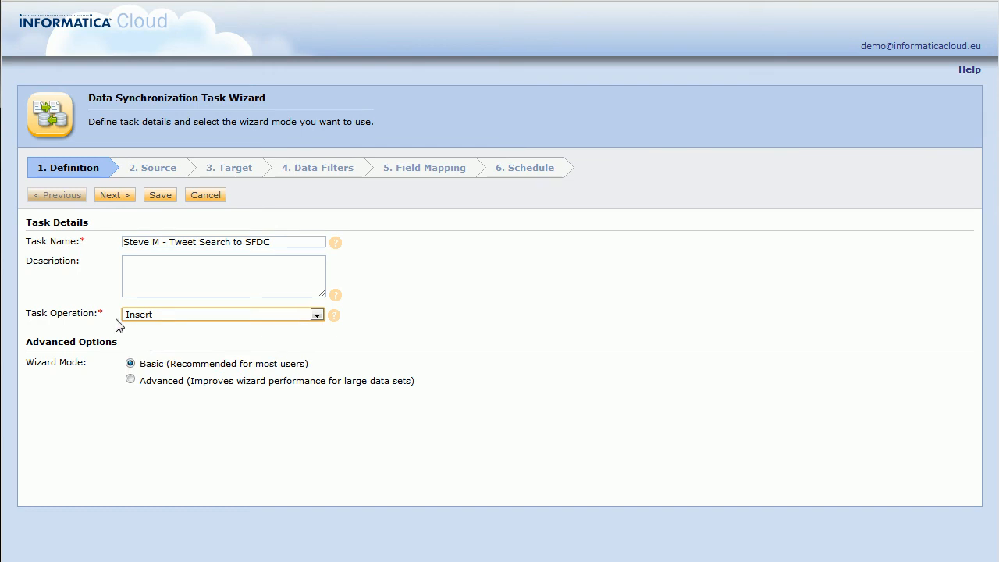
# Step: Inspect the searchCriteria.csv source preview: query lancearmstrong, result type mixed, page_index 1
pyautogui.click(142, 168)
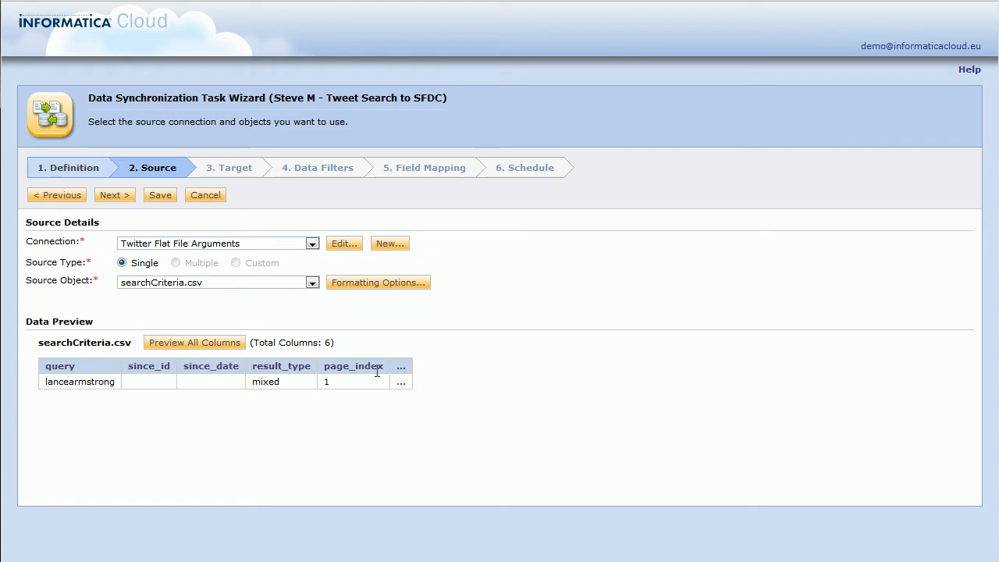
pyautogui.doubleClick(76, 381)
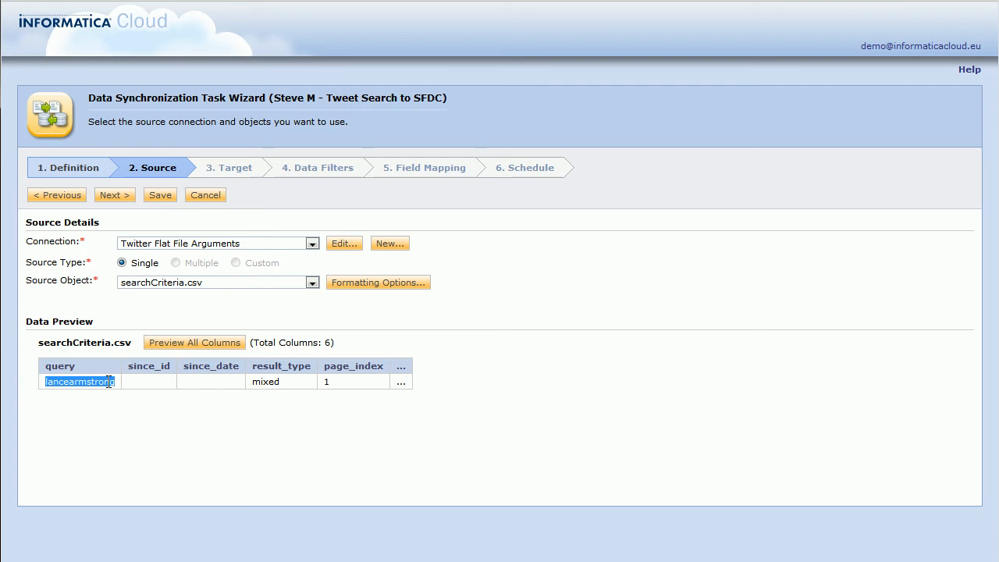
pyautogui.doubleClick(258, 382)
pyautogui.click(363, 387)
pyautogui.doubleClick(363, 387)
pyautogui.click(326, 383)
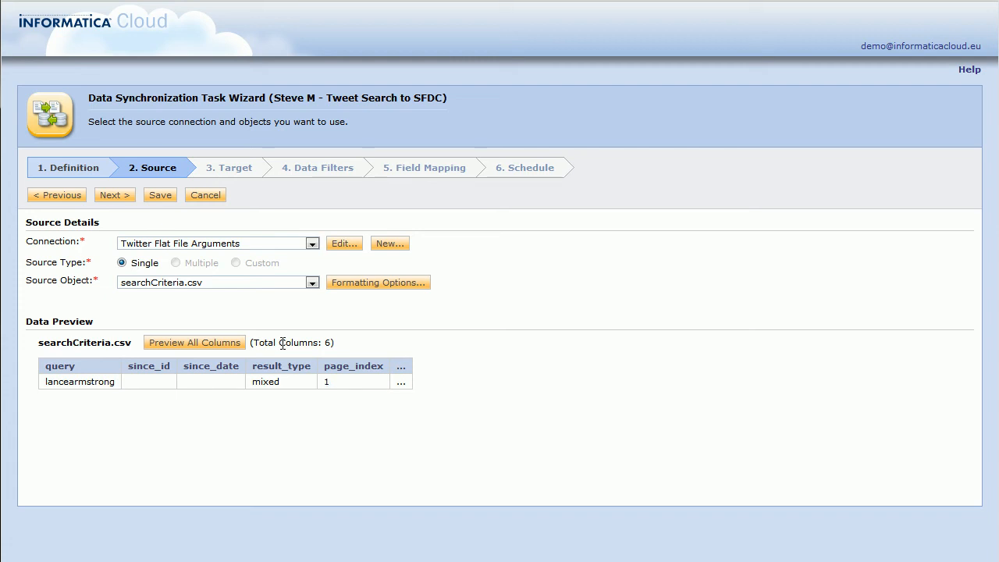
pyautogui.click(235, 173)
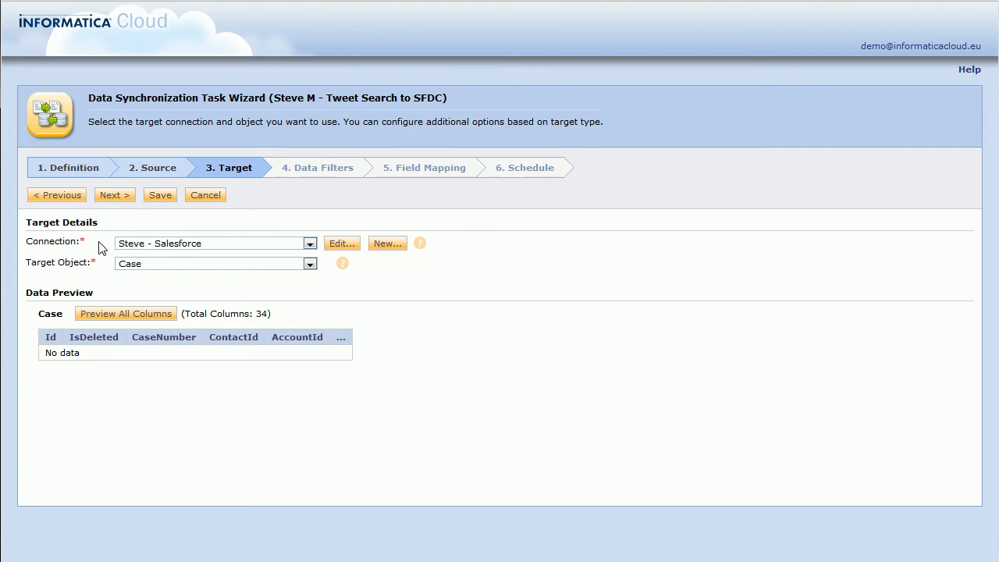
# Step: Confirm Case as the Salesforce target object and continue to Data Filters
pyautogui.click(156, 264)
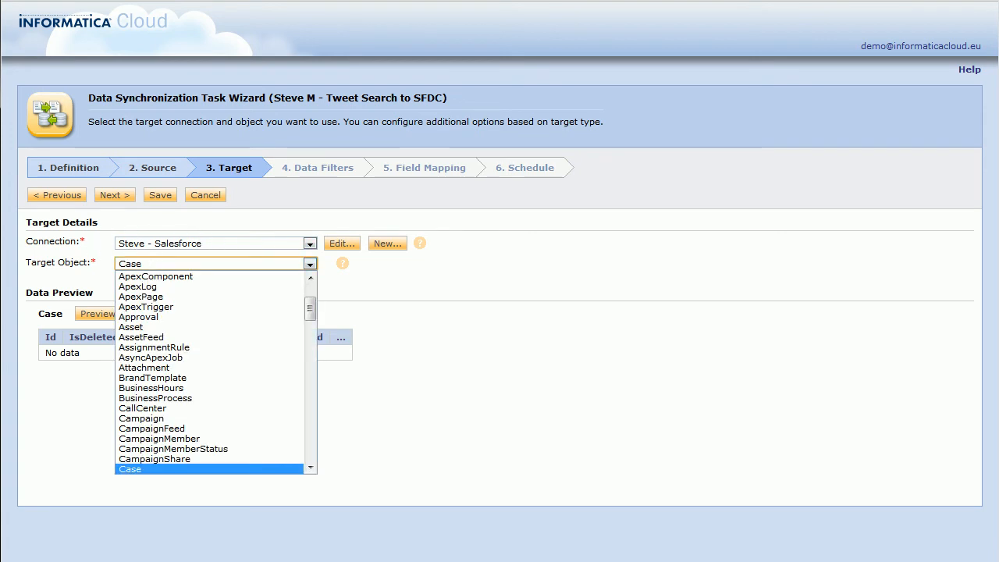
pyautogui.click(150, 470)
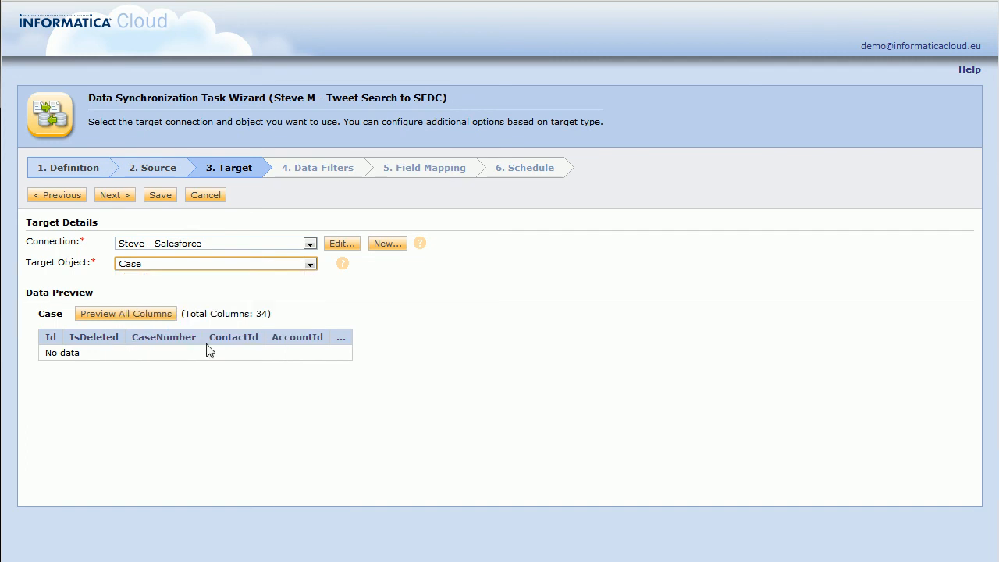
pyautogui.doubleClick(50, 316)
pyautogui.click(113, 196)
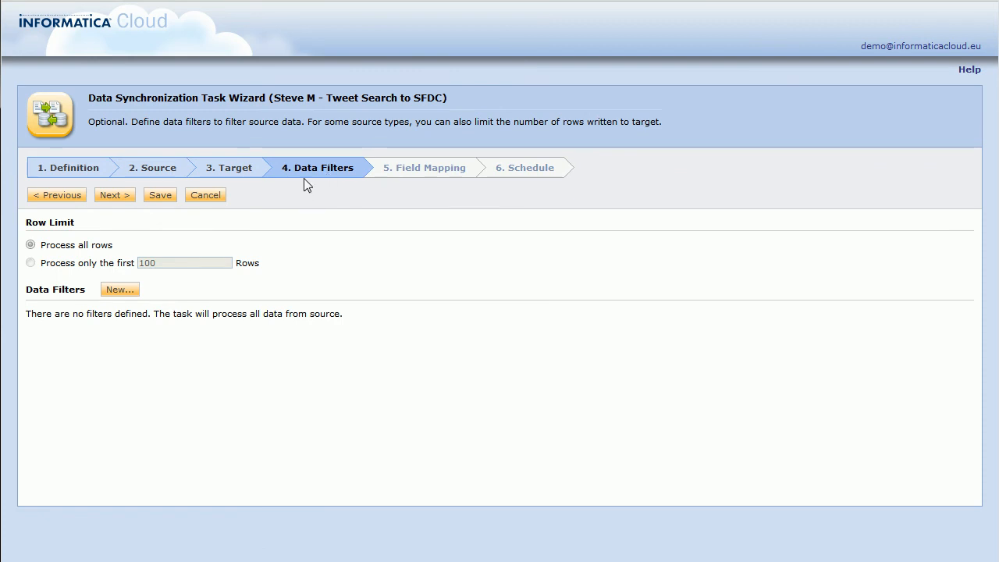
# Step: On the Field Mapping step, remove the Twitter Search Feed plug-in and confirm
pyautogui.click(394, 173)
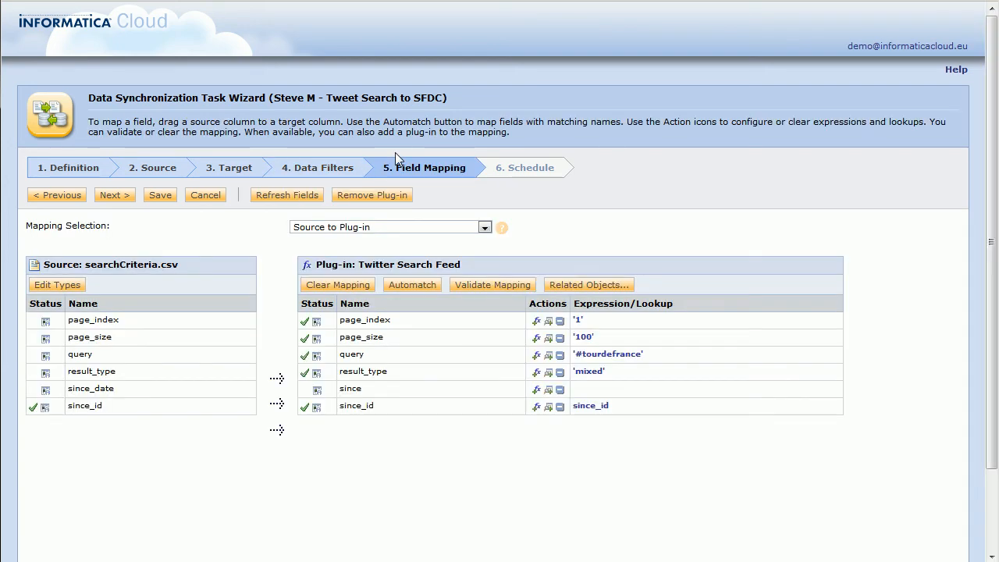
pyautogui.click(361, 201)
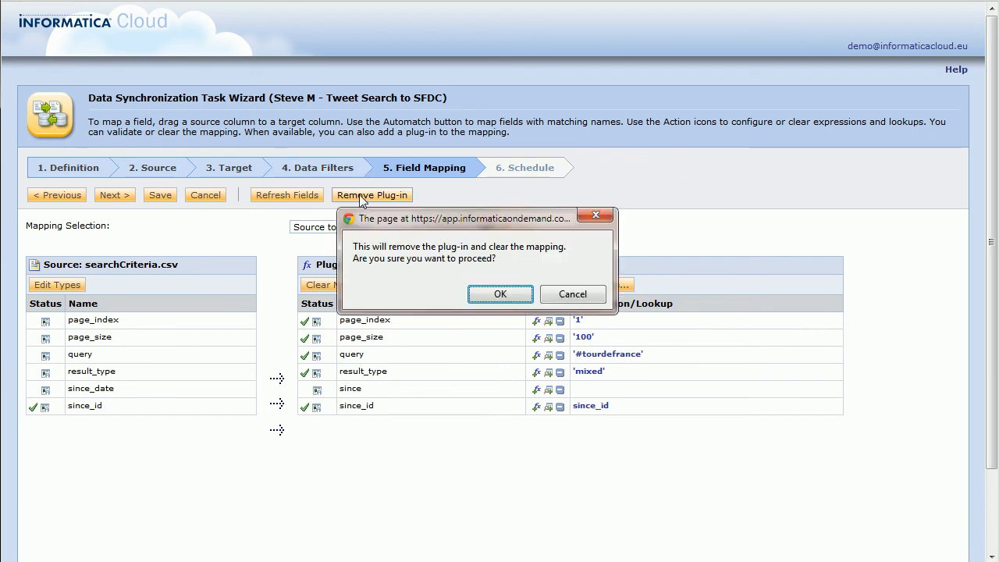
pyautogui.click(501, 295)
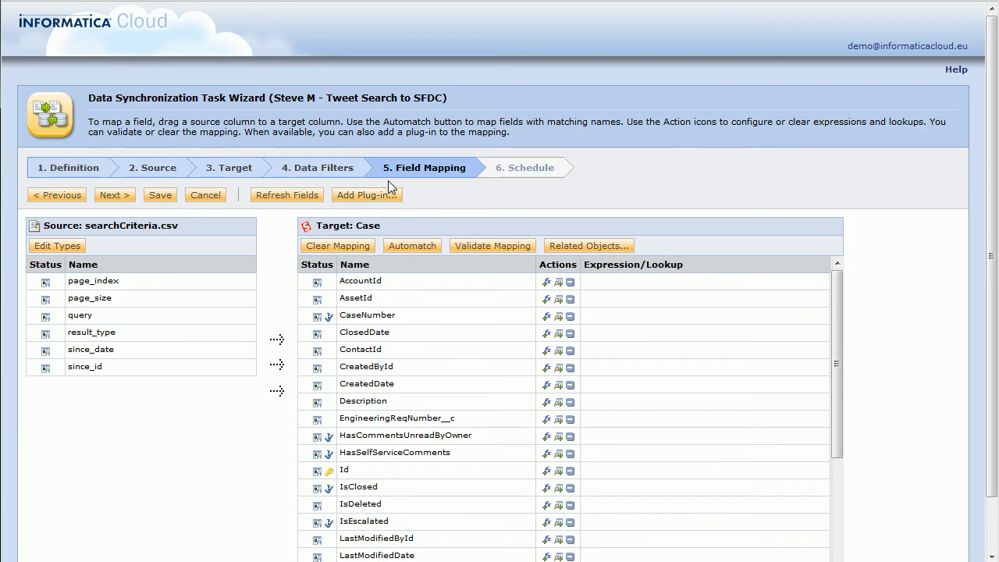
# Step: Add the Twitter Search Feed plug-in, exposing its six input fields page_index through since_id
pyautogui.click(357, 195)
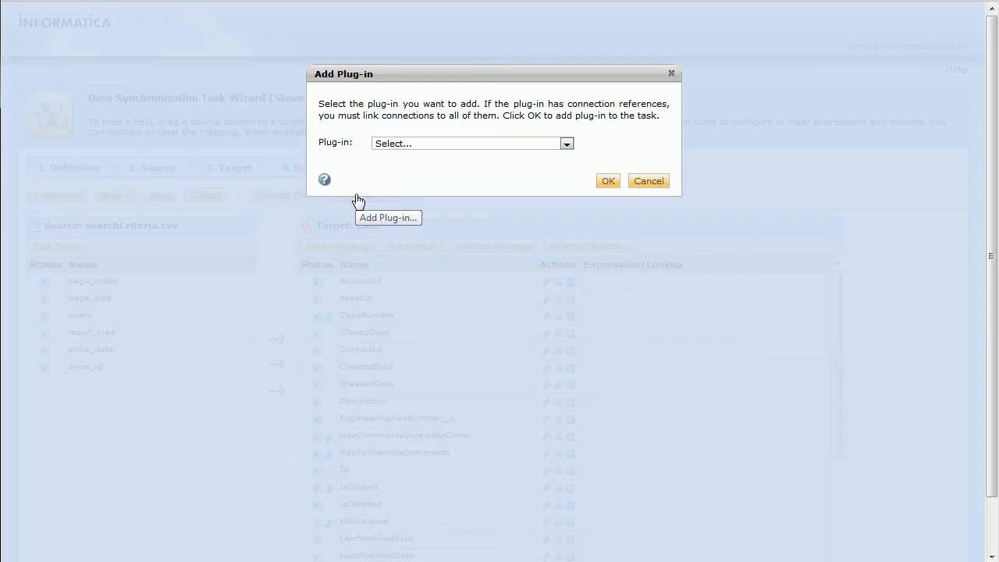
pyautogui.click(394, 146)
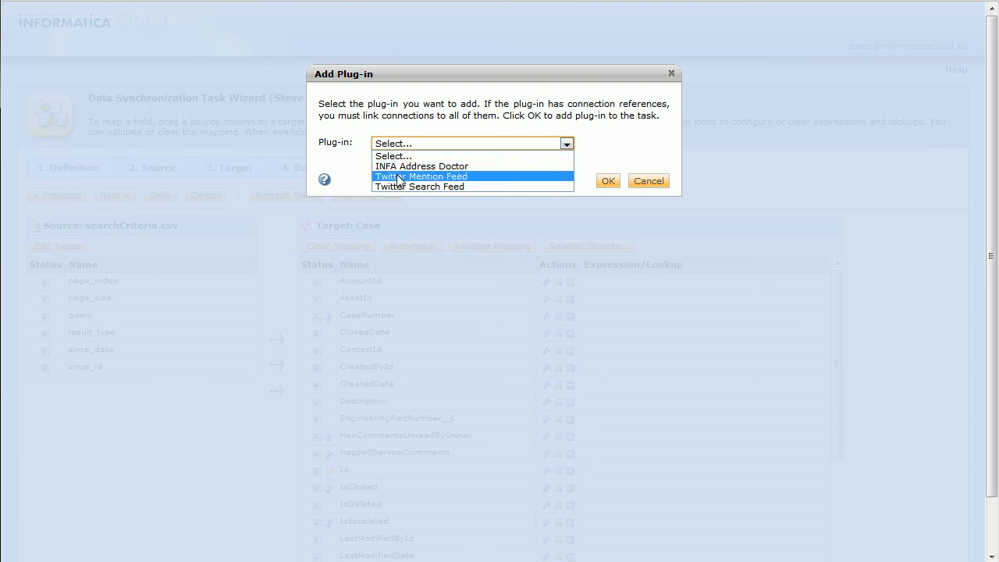
pyautogui.click(436, 186)
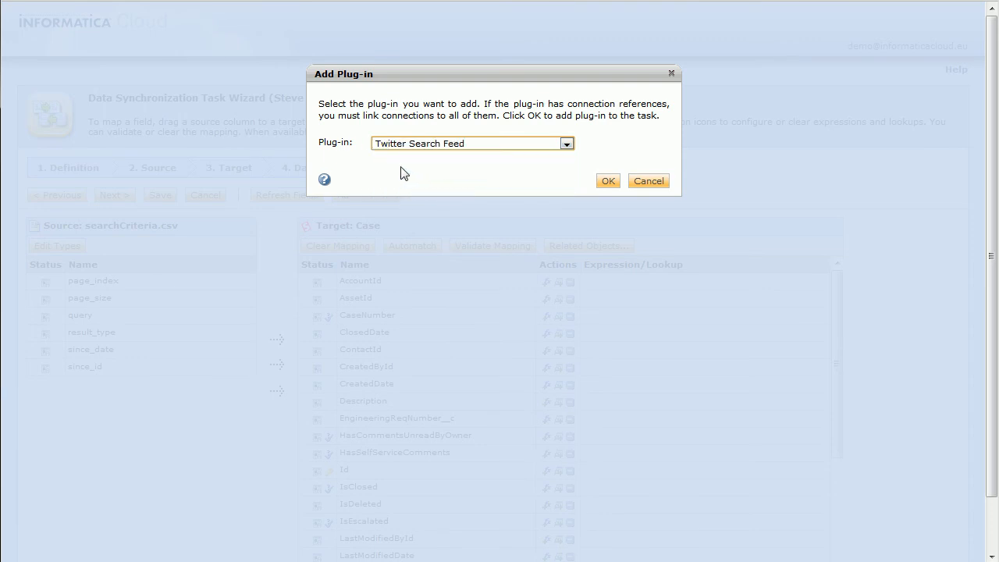
pyautogui.click(608, 182)
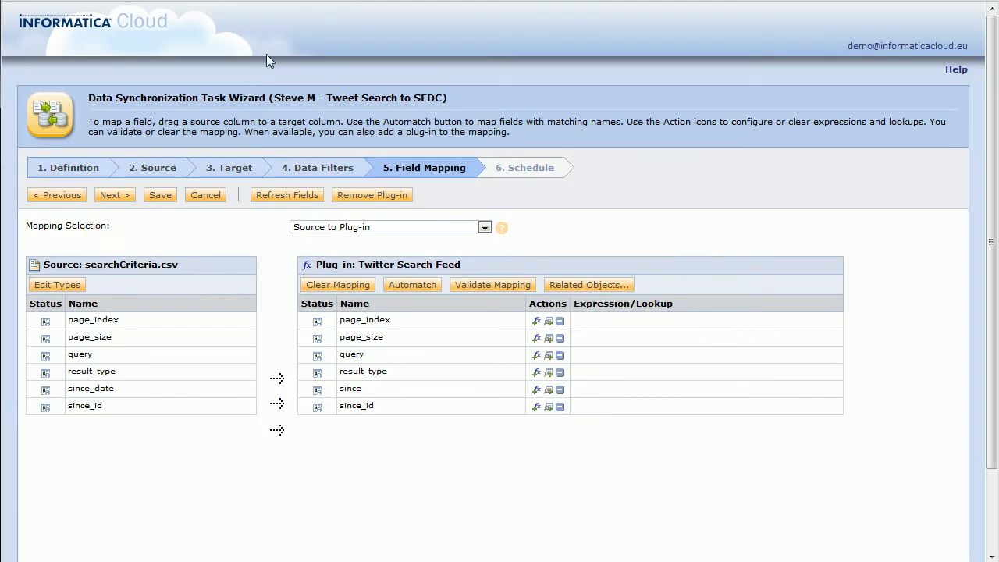
# Step: Map the source page_index and page_size fields onto the plug-in's matching inputs
pyautogui.click(326, 227)
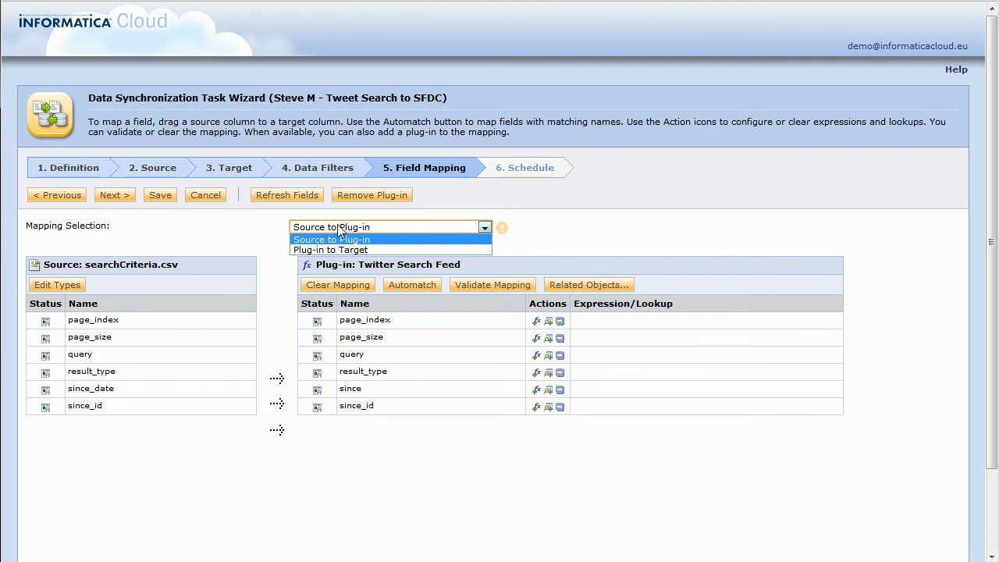
pyautogui.click(240, 253)
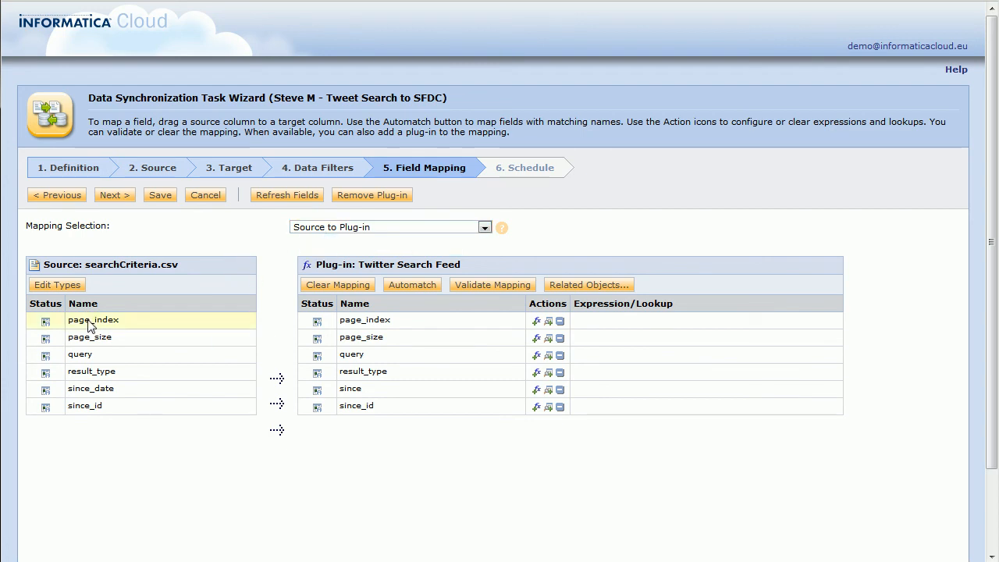
pyautogui.moveTo(90, 326); pyautogui.dragTo(364, 322)
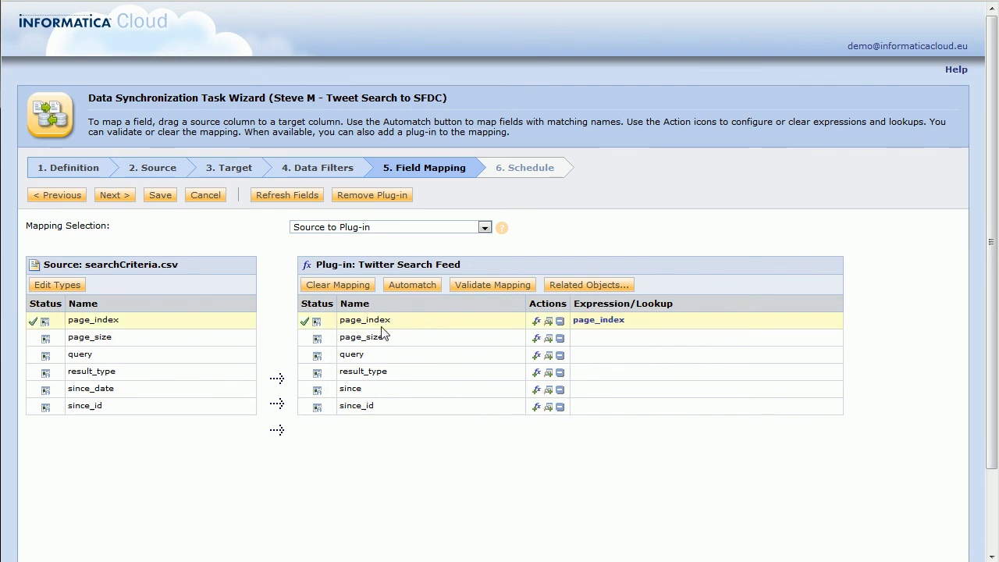
pyautogui.moveTo(94, 344); pyautogui.dragTo(390, 342)
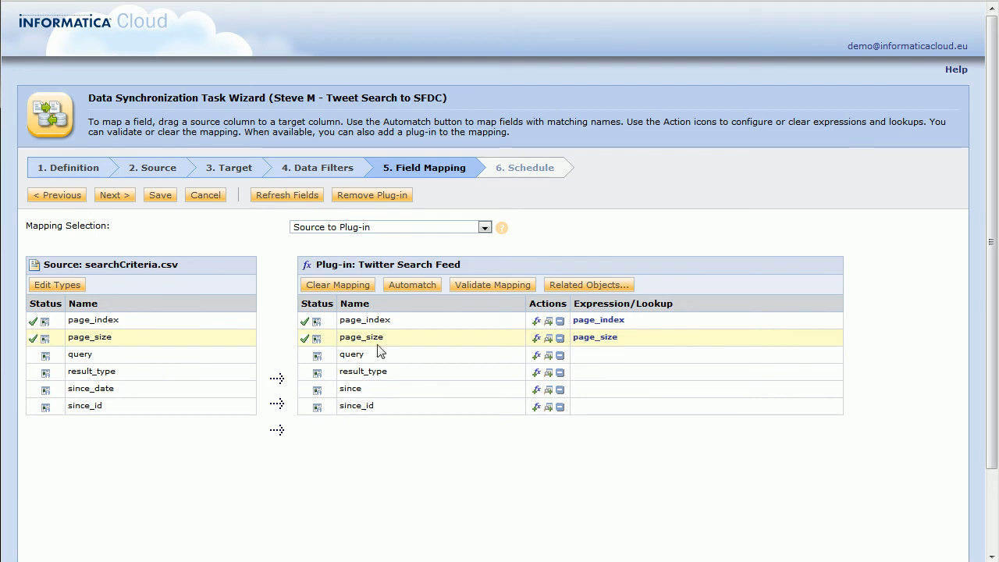
# Step: Set the query expression to '#mondays' and map result_type, since_date and since_id from the source
pyautogui.click(536, 355)
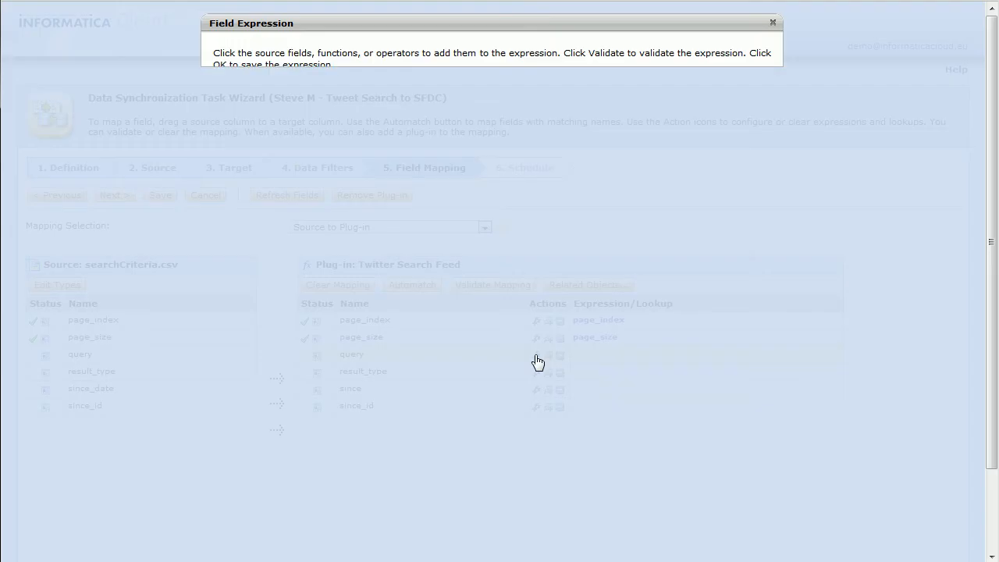
pyautogui.write("'#monday")
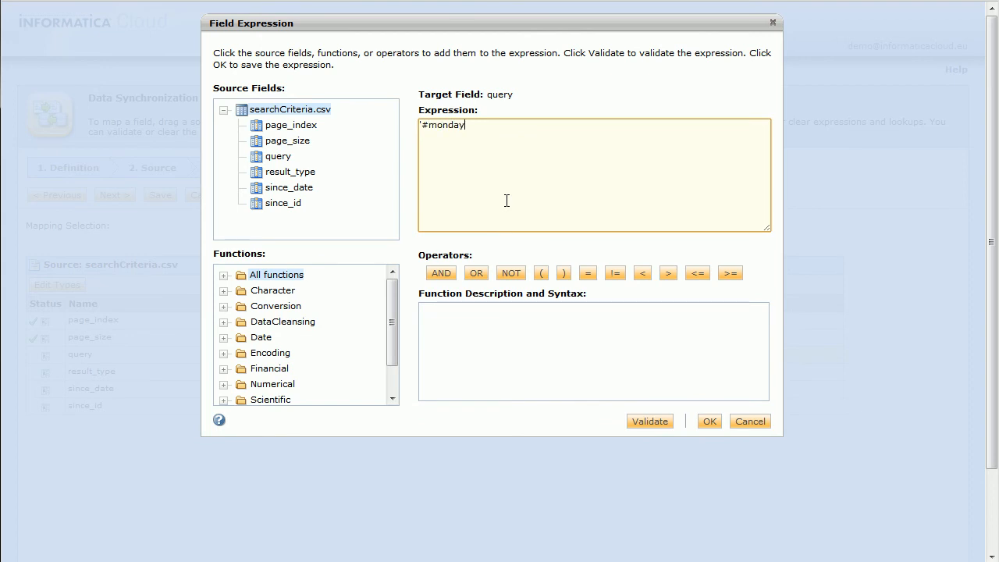
pyautogui.write("s'")
pyautogui.click(708, 428)
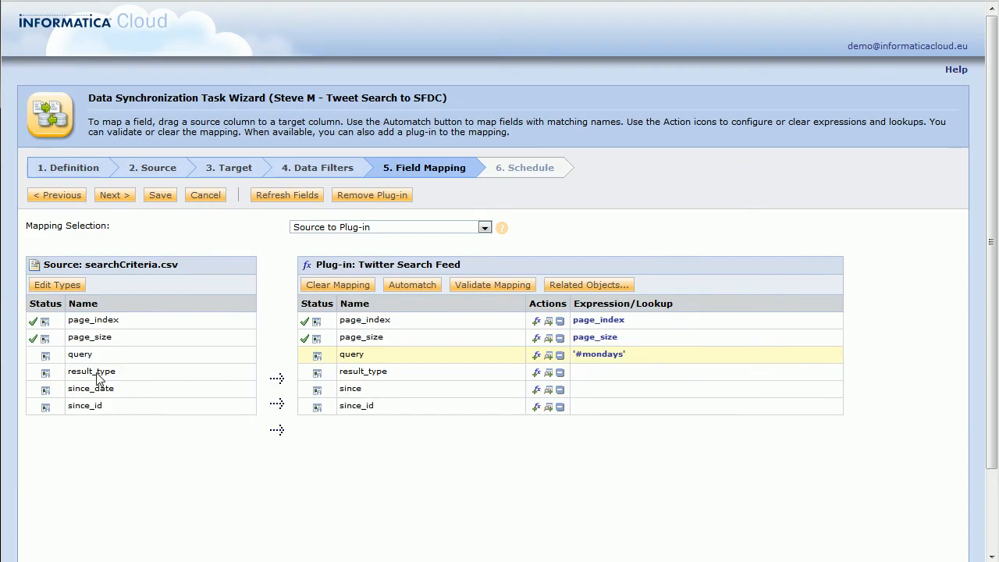
pyautogui.moveTo(110, 379); pyautogui.dragTo(368, 383)
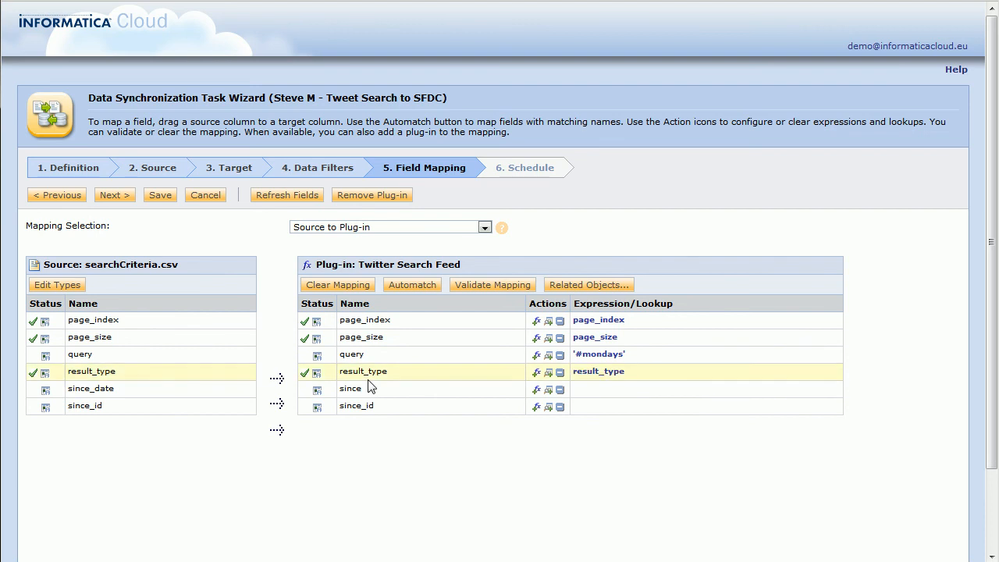
pyautogui.click(94, 392)
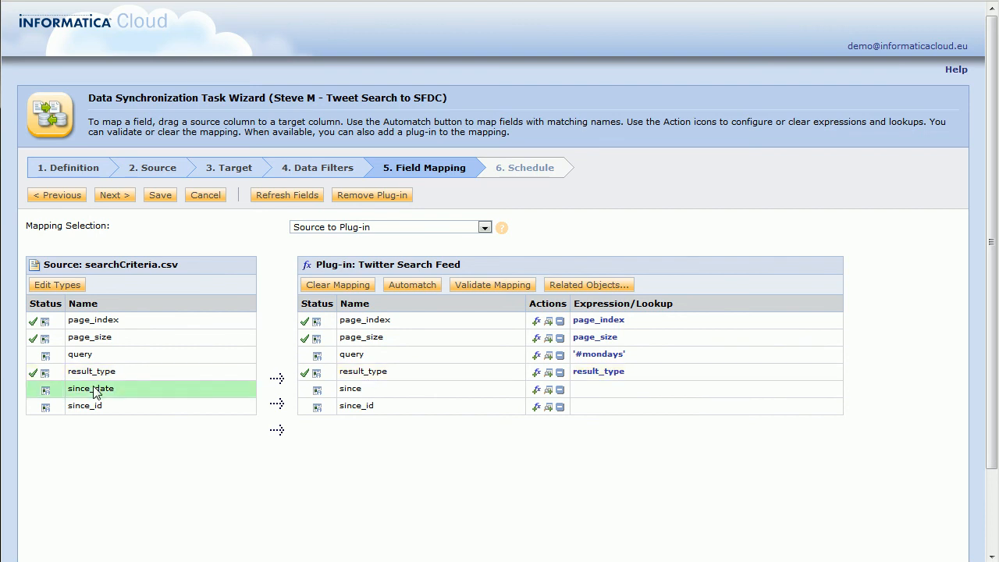
pyautogui.moveTo(97, 392); pyautogui.dragTo(354, 392)
pyautogui.moveTo(83, 406); pyautogui.dragTo(370, 407)
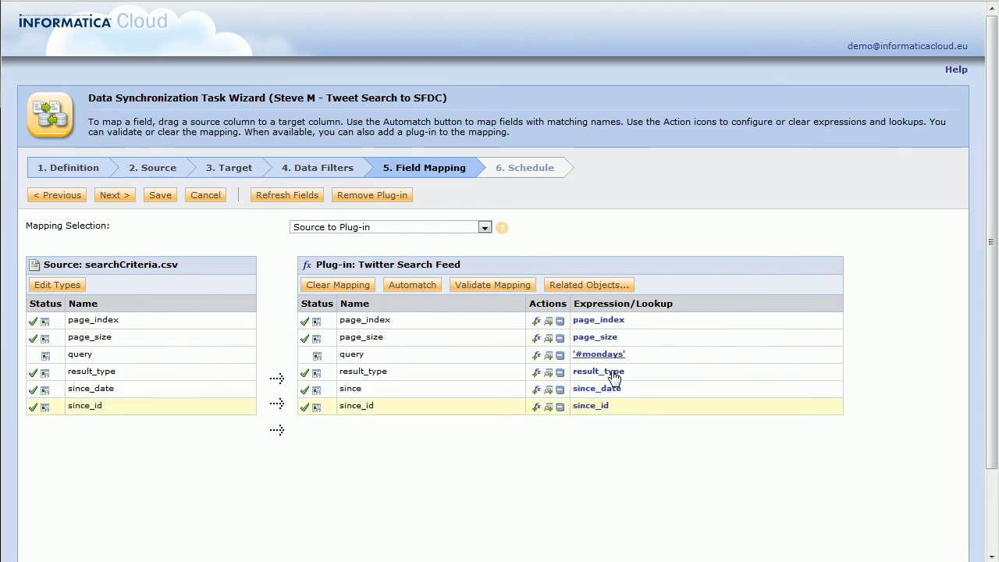
# Step: Give the since field an empty value and set result_type to 'mixed'
pyautogui.click(536, 389)
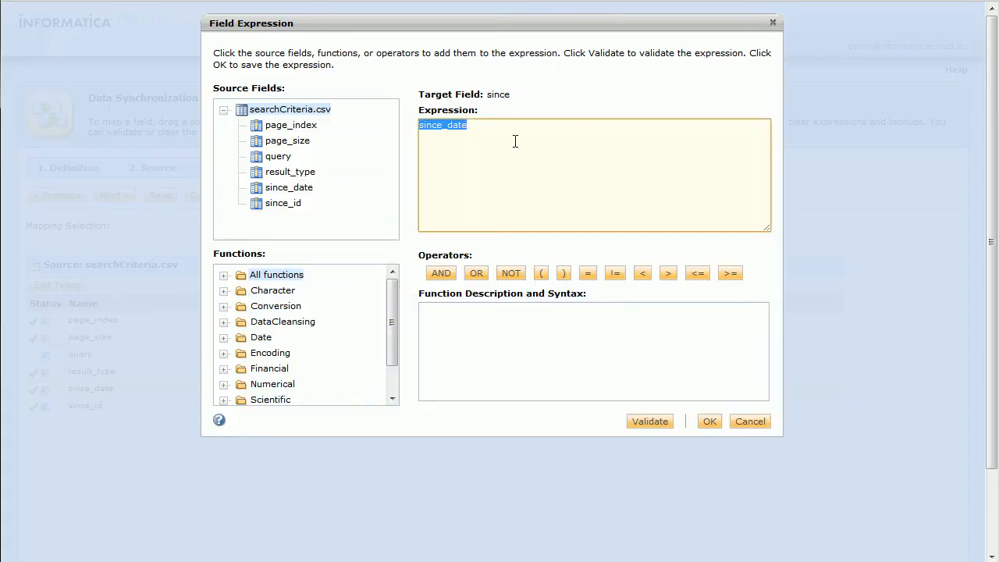
pyautogui.write("'")
pyautogui.click(706, 421)
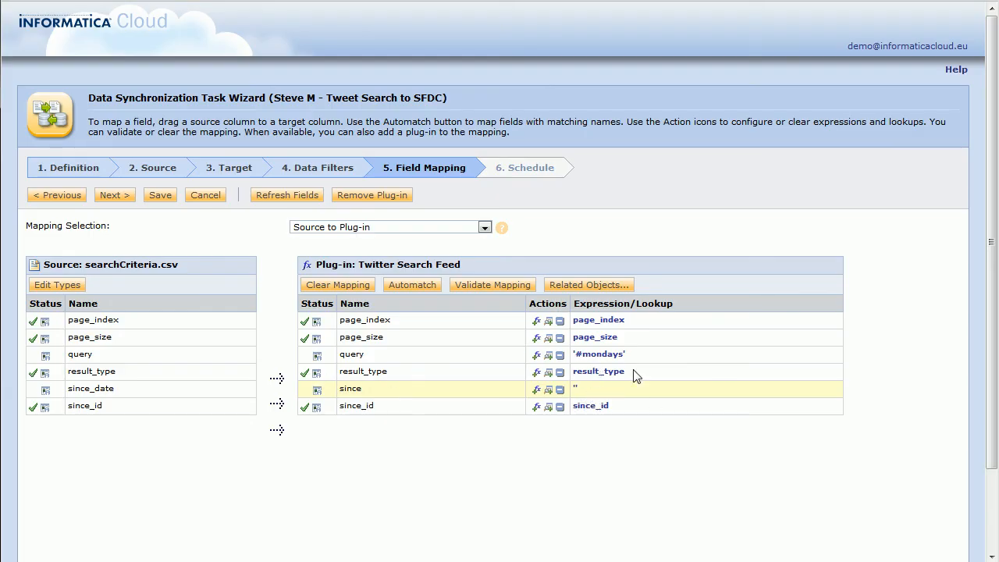
pyautogui.click(596, 379)
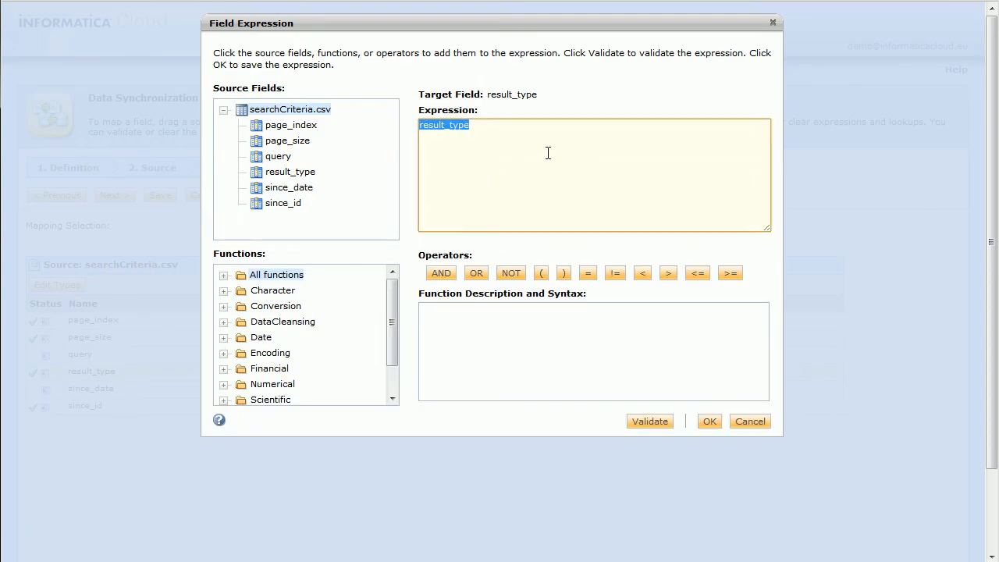
pyautogui.write("'mixed")
pyautogui.write("'")
pyautogui.click(704, 421)
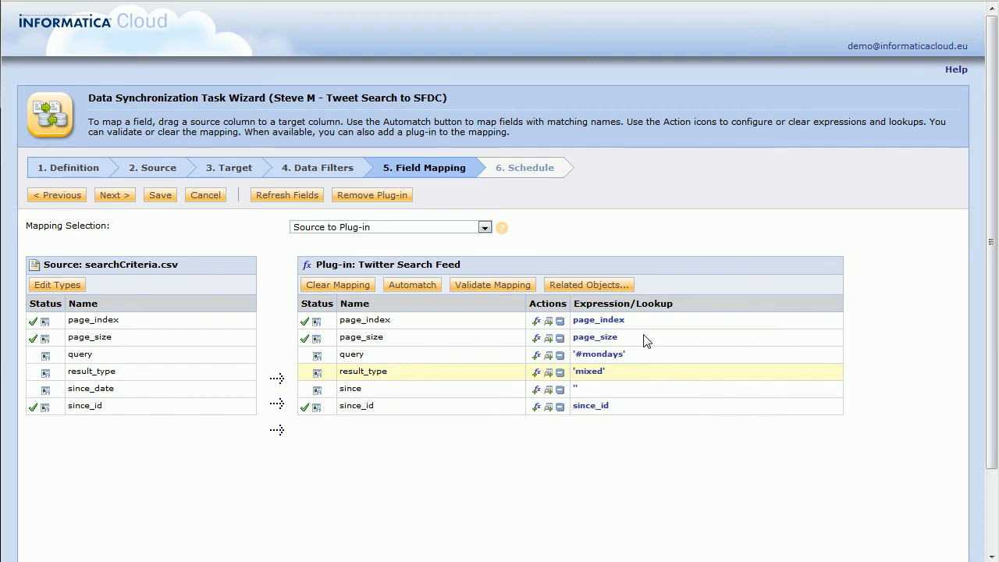
# Step: Set page_index to constant '1' and page_size to constant '100'
pyautogui.click(585, 322)
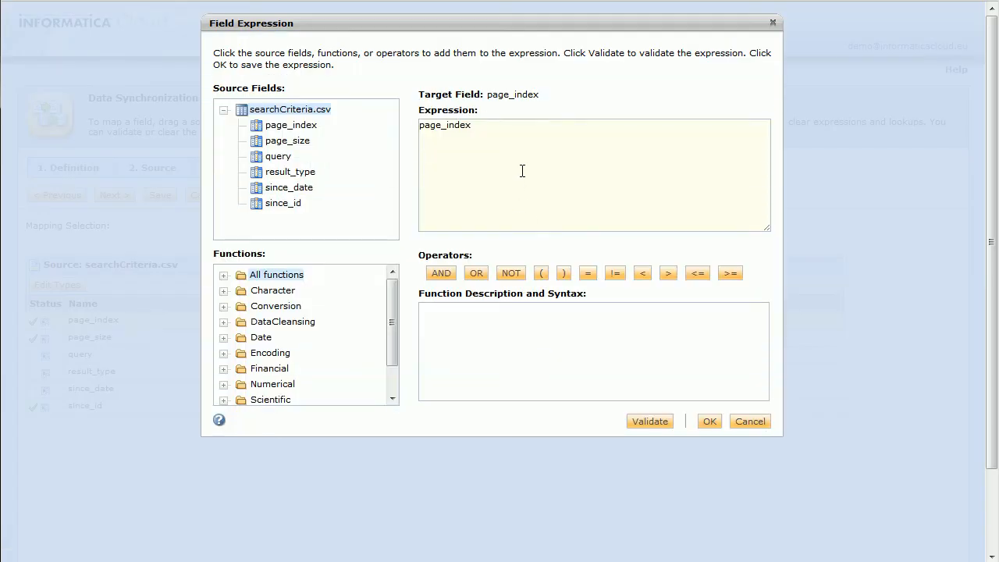
pyautogui.write("'1")
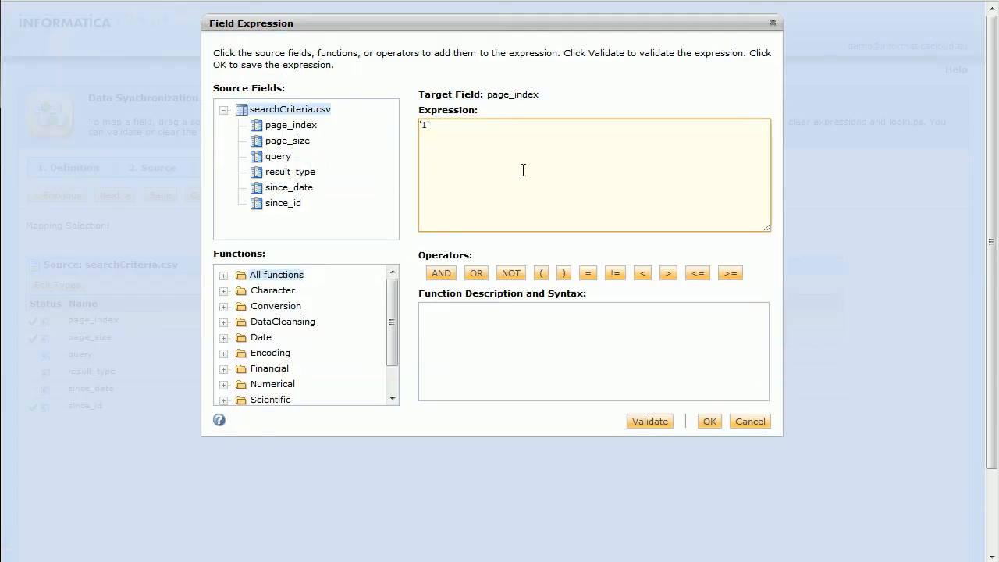
pyautogui.click(708, 423)
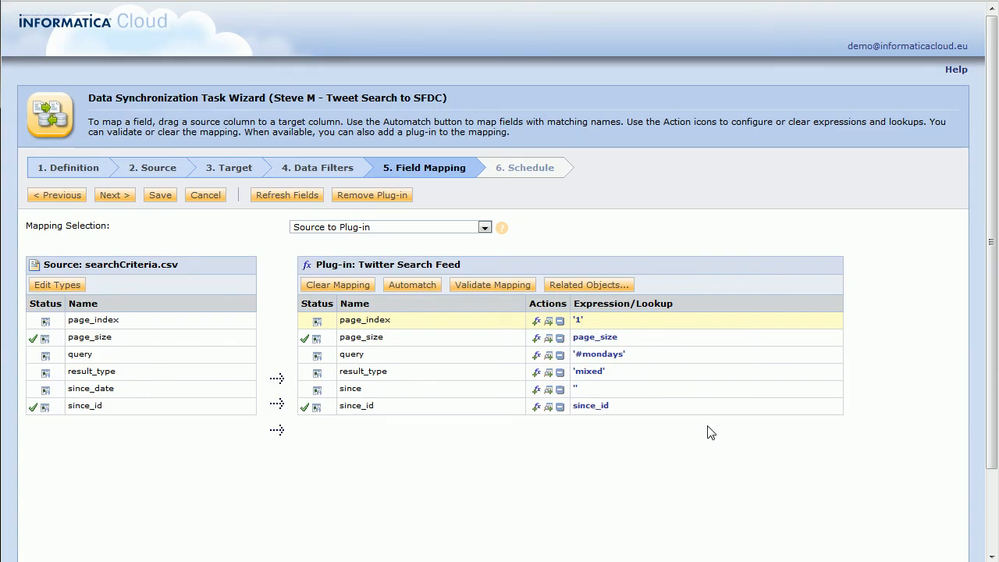
pyautogui.click(580, 341)
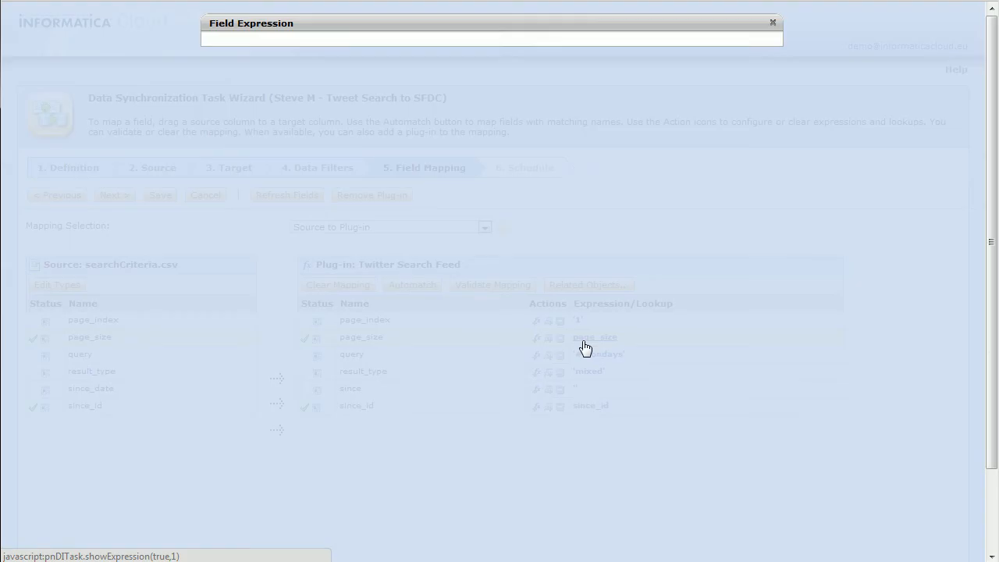
pyautogui.write("'100")
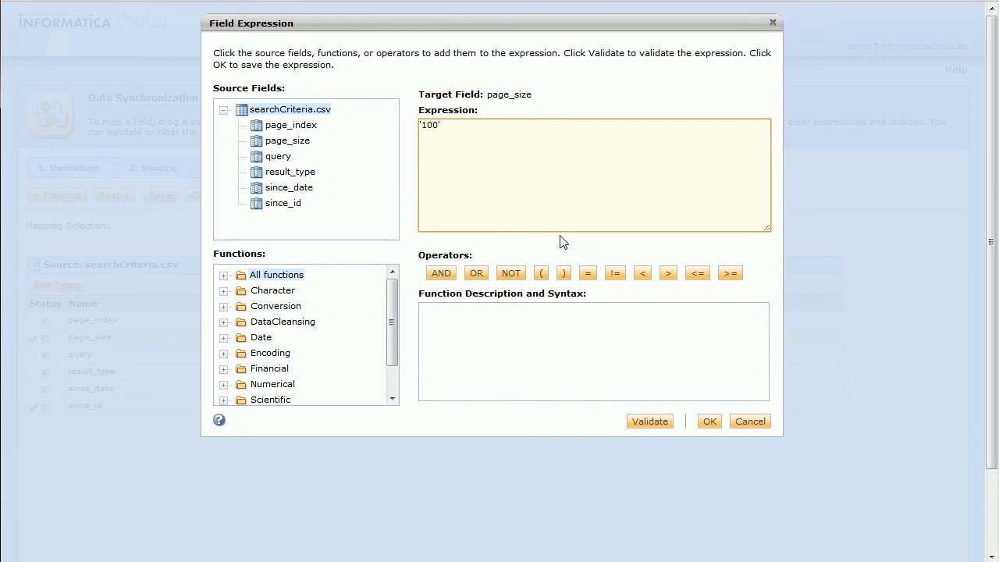
pyautogui.click(710, 425)
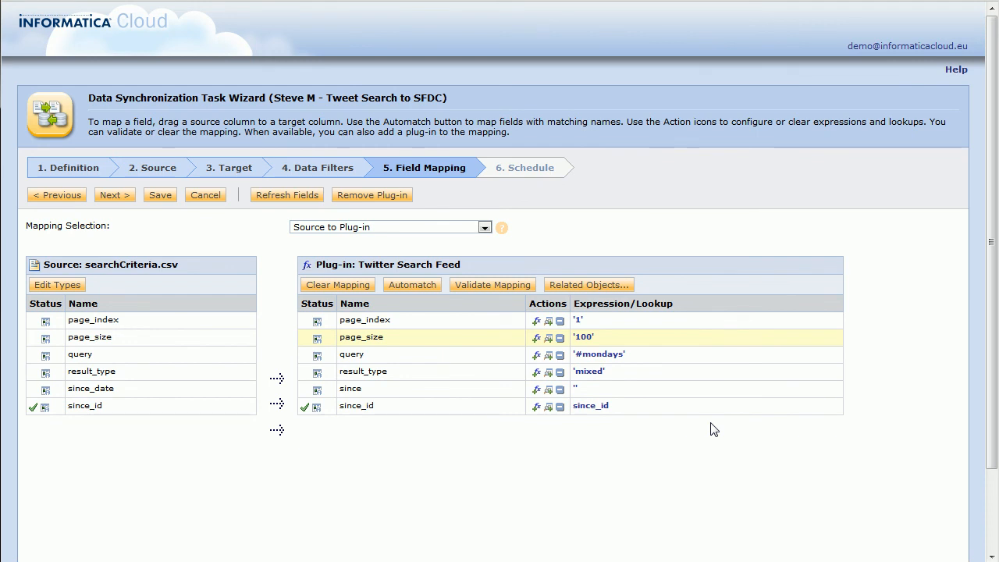
pyautogui.click(484, 228)
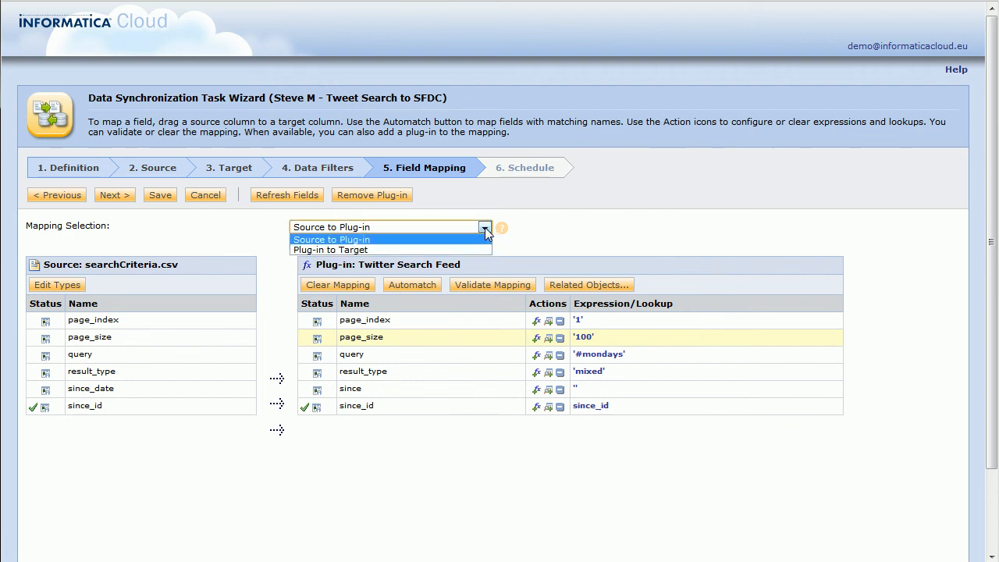
# Step: In the Plug-in to Target mapping, map the Tweet_ID output onto Case field TweetID__c
pyautogui.click(313, 250)
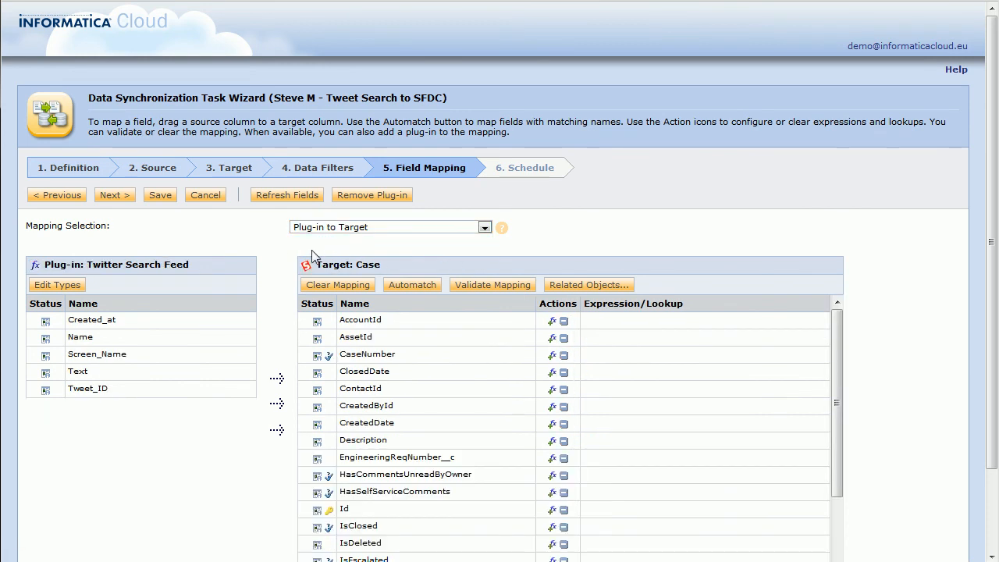
pyautogui.click(167, 322)
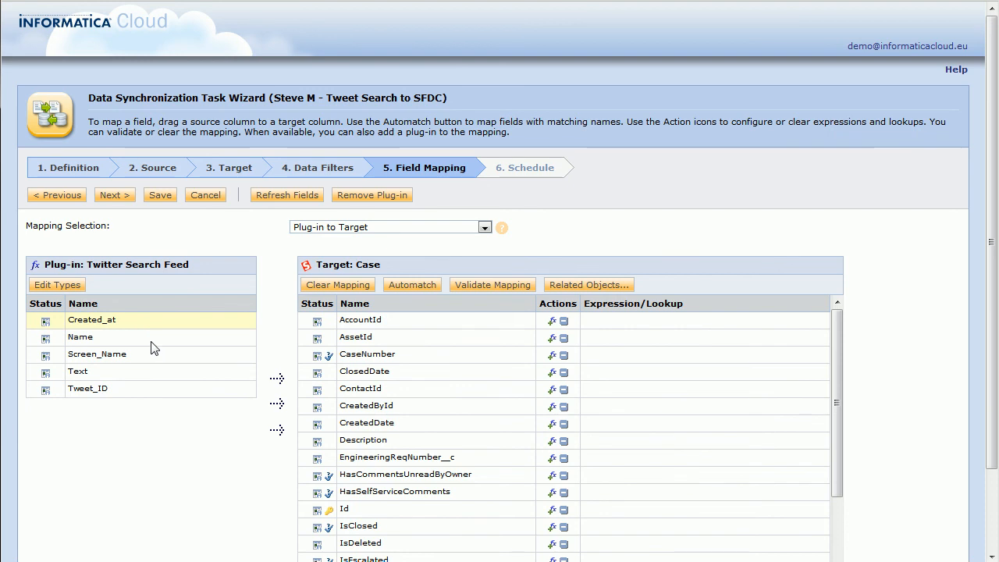
pyautogui.click(147, 355)
pyautogui.click(142, 374)
pyautogui.click(137, 390)
pyautogui.scroll(-1, 241, 384)
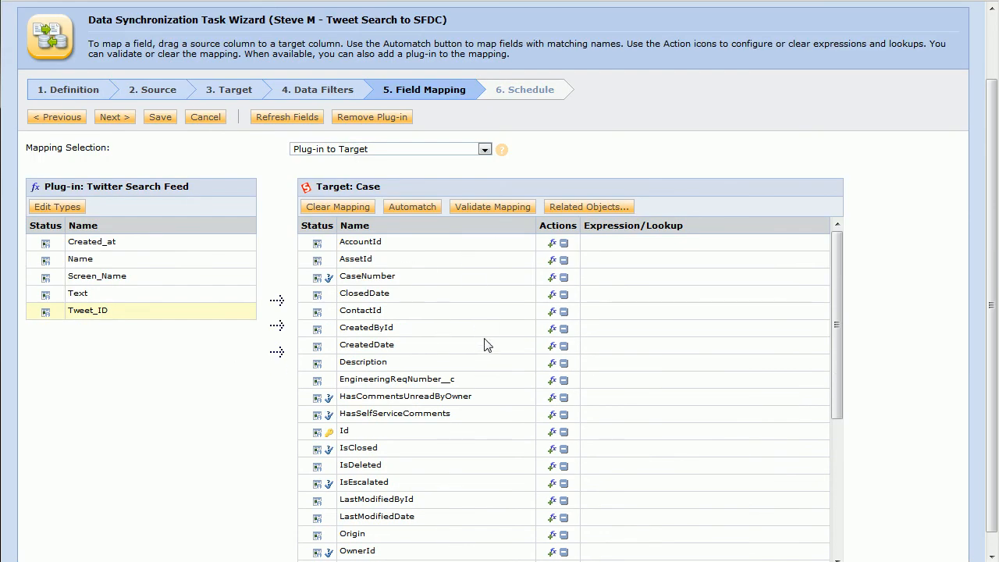
pyautogui.scroll(-5, 483, 344)
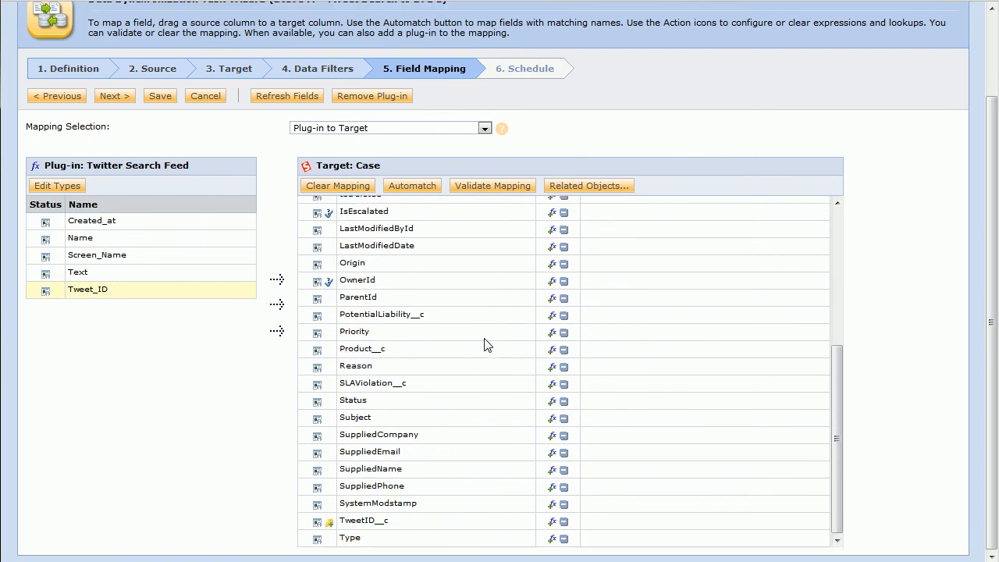
pyautogui.moveTo(84, 292); pyautogui.dragTo(384, 525)
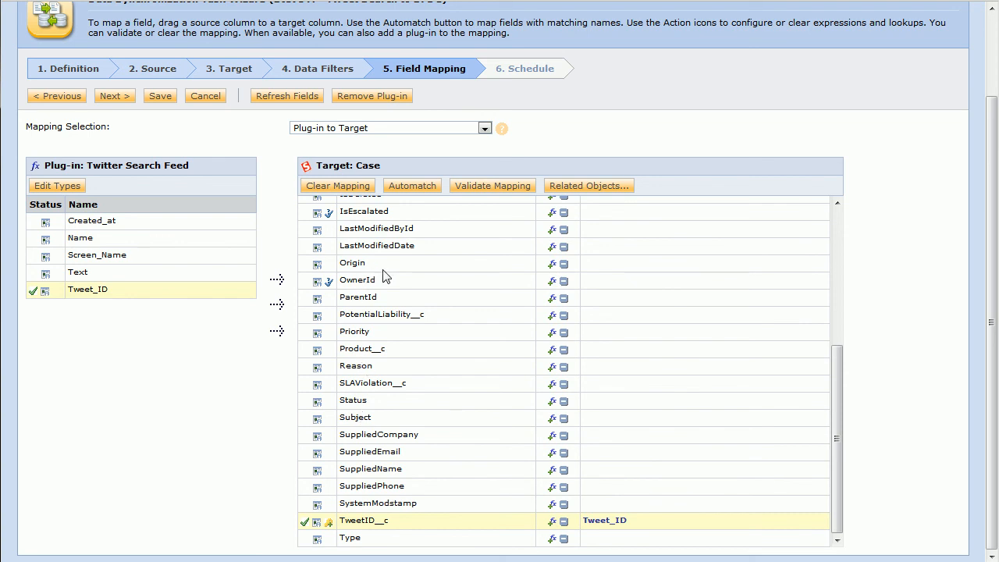
# Step: Set Case Origin to 'Twitter' and map the tweet Text to Case Description
pyautogui.click(549, 264)
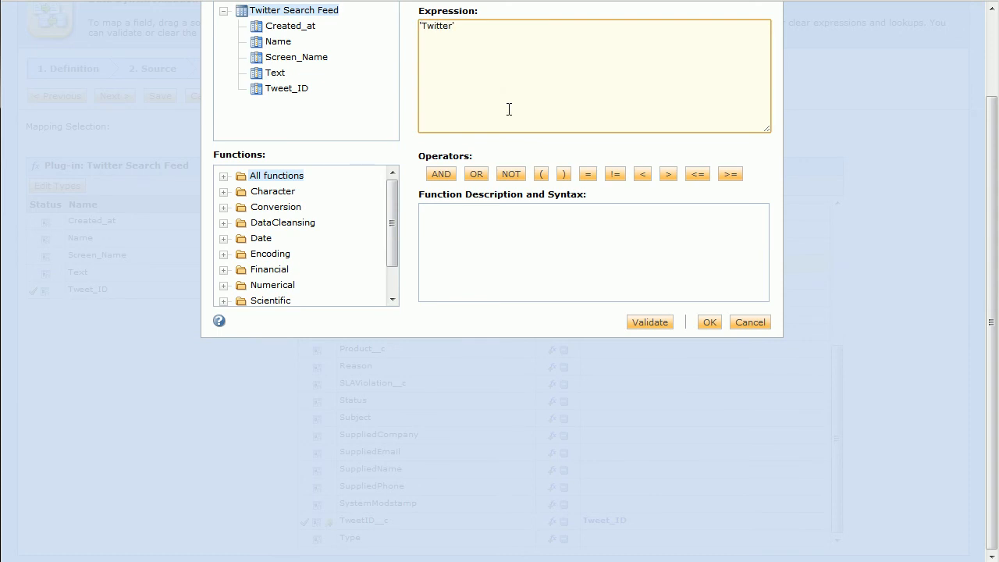
pyautogui.click(709, 322)
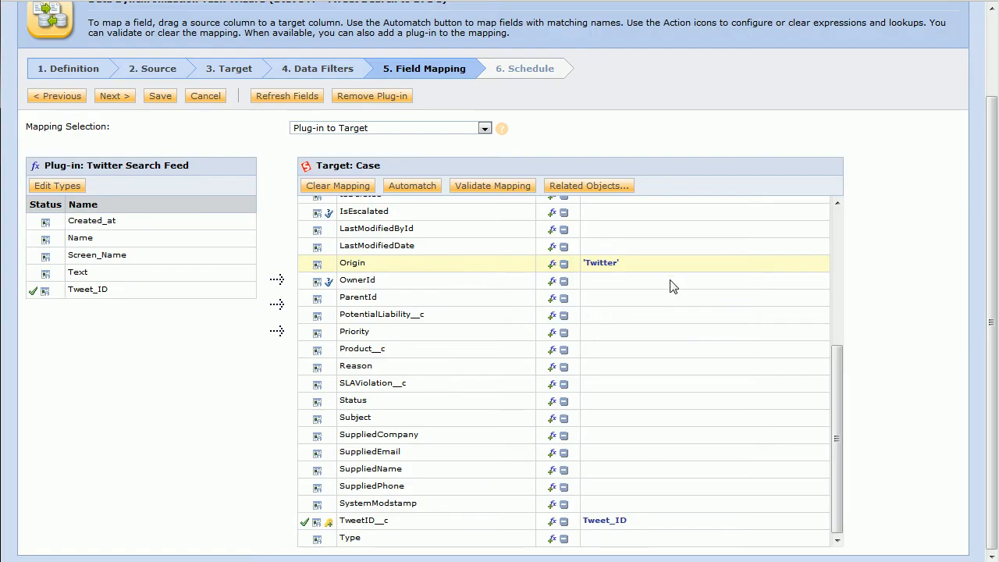
pyautogui.scroll(3, 375, 373)
pyautogui.scroll(2, 374, 373)
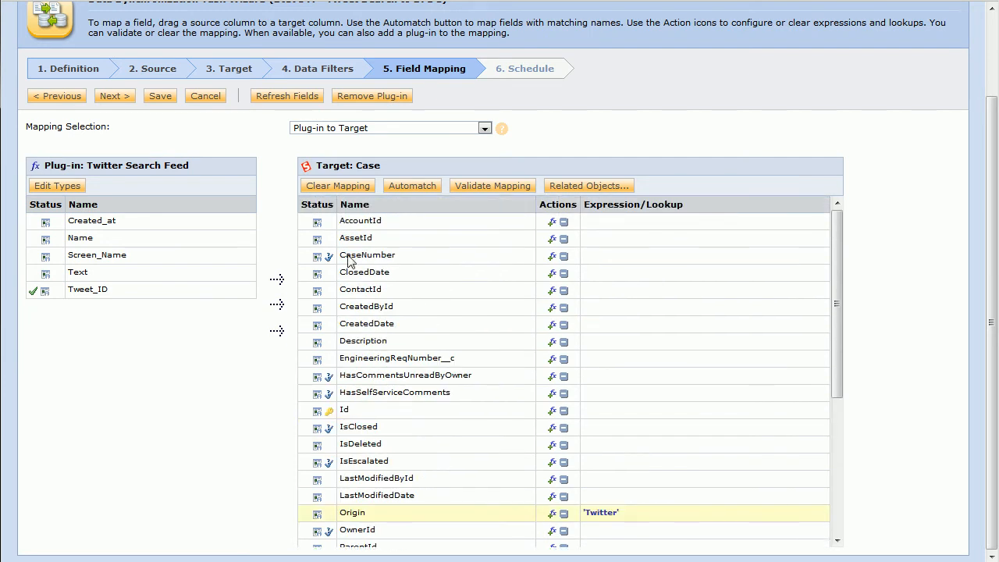
pyautogui.scroll(-2, 438, 297)
pyautogui.click(404, 263)
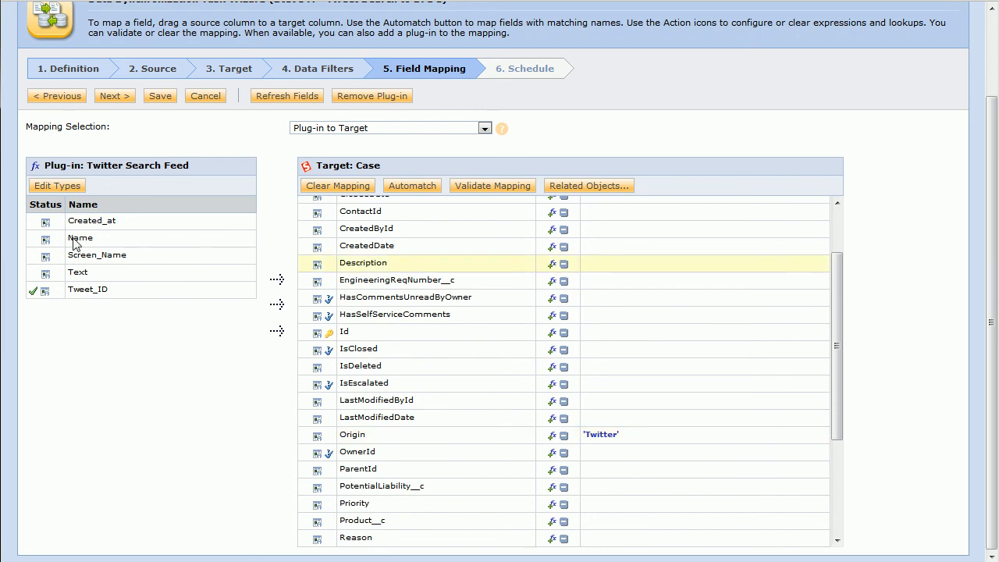
pyautogui.moveTo(76, 278); pyautogui.dragTo(351, 269)
# Step: Map the tweet Text onto the Case Subject and Reason fields, then select Screen_Name
pyautogui.scroll(-2, 412, 392)
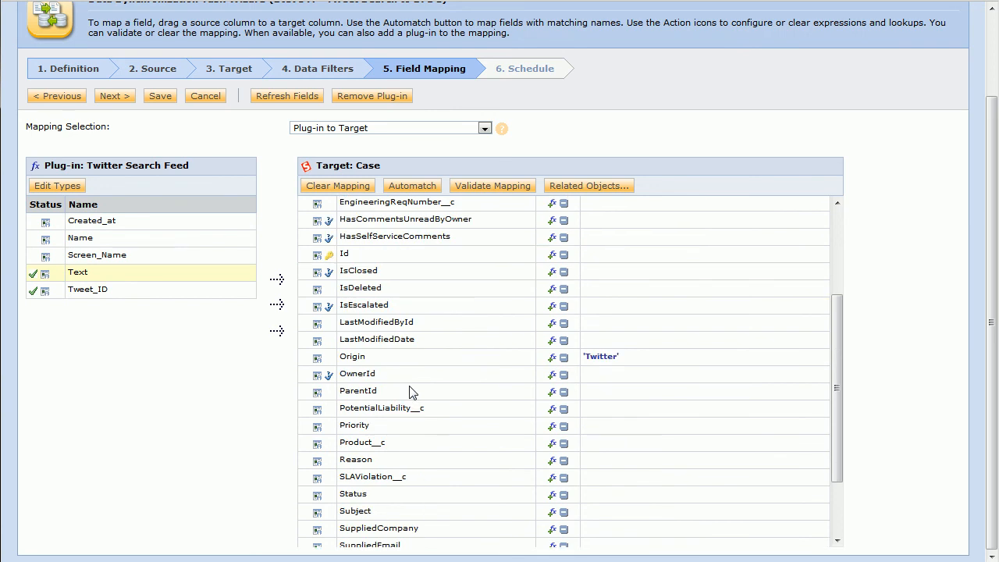
pyautogui.scroll(-2, 412, 392)
pyautogui.moveTo(76, 274); pyautogui.dragTo(382, 381)
pyautogui.moveTo(78, 279); pyautogui.dragTo(376, 433)
pyautogui.scroll(5, 382, 394)
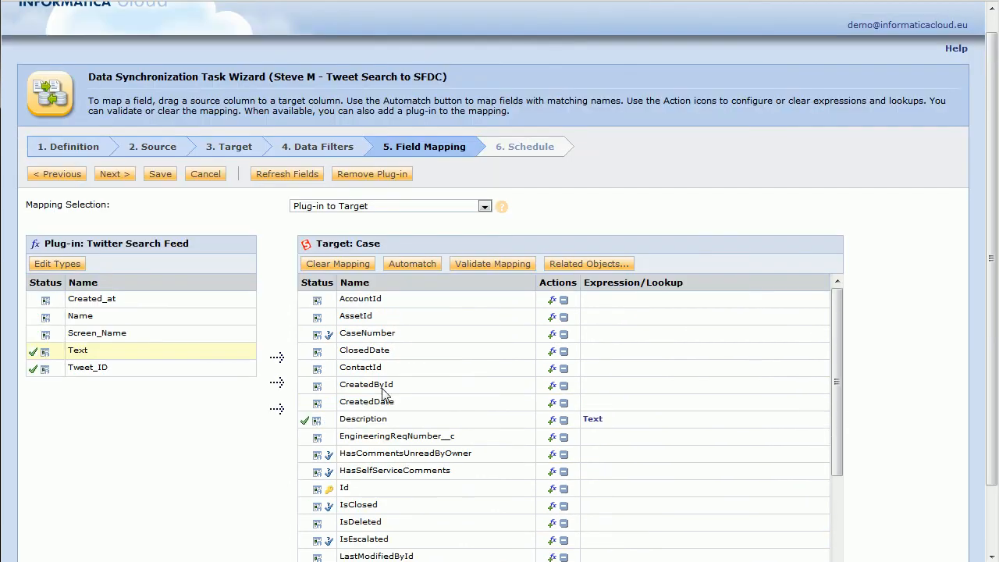
pyautogui.scroll(-2, 249, 444)
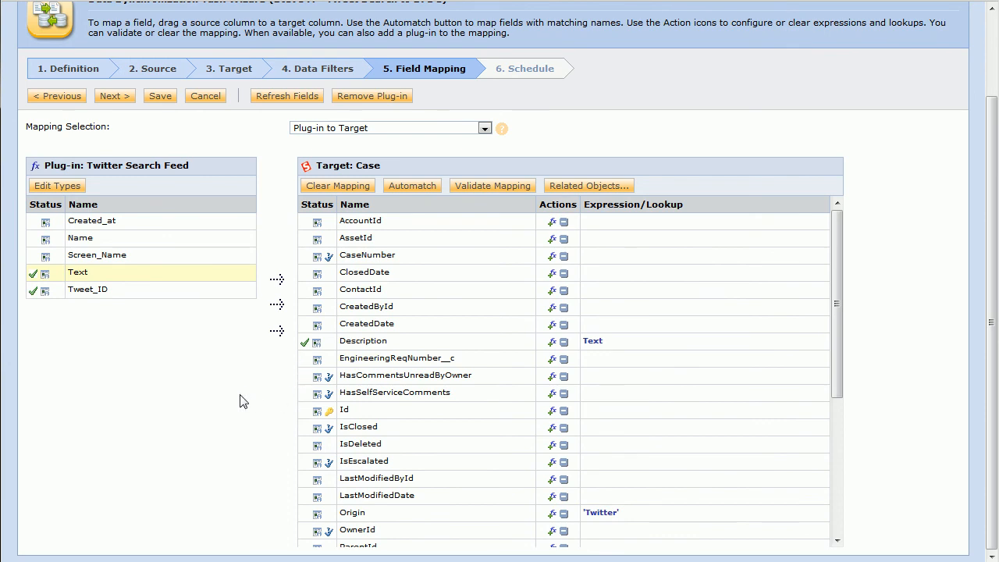
pyautogui.scroll(-4, 393, 390)
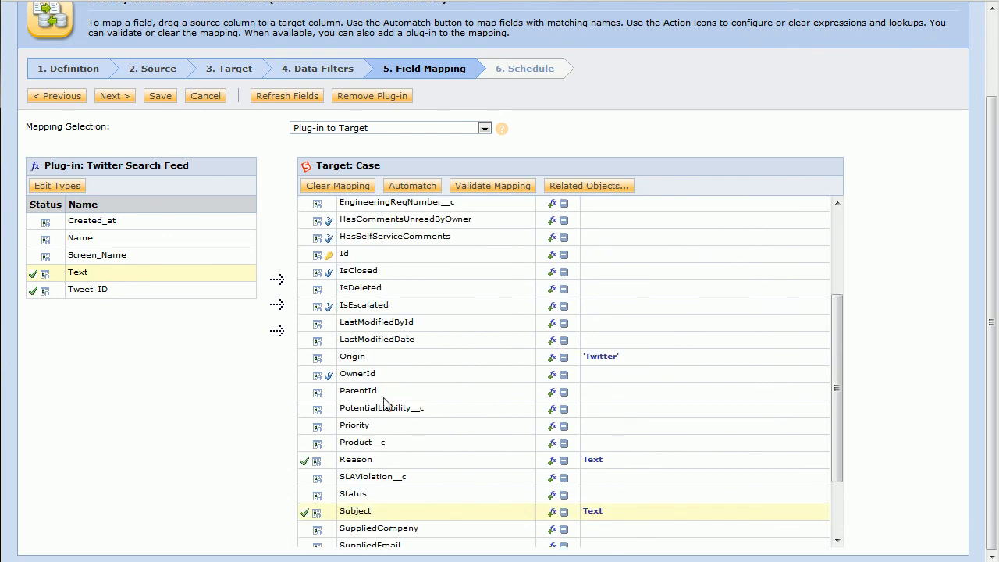
pyautogui.click(368, 467)
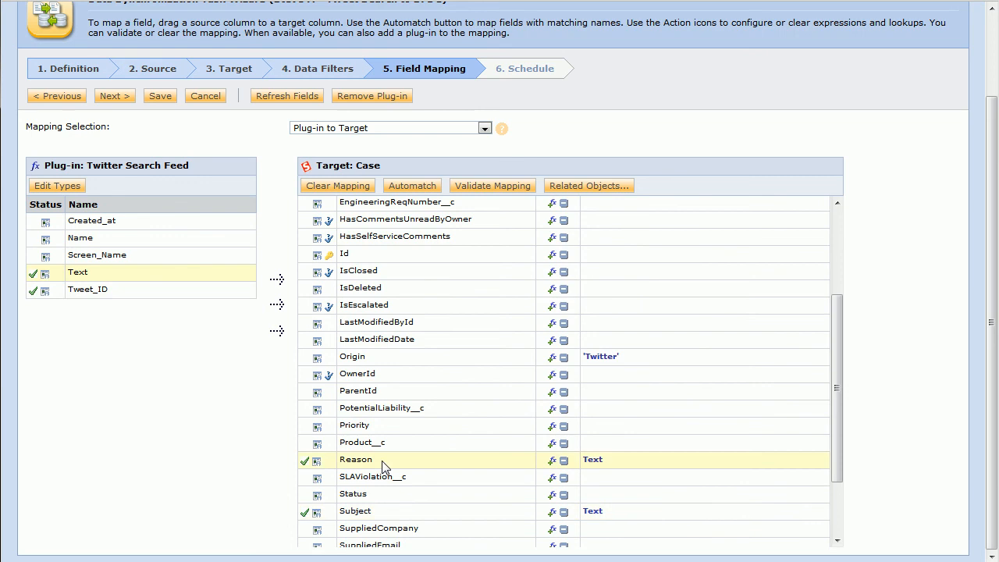
pyautogui.click(92, 256)
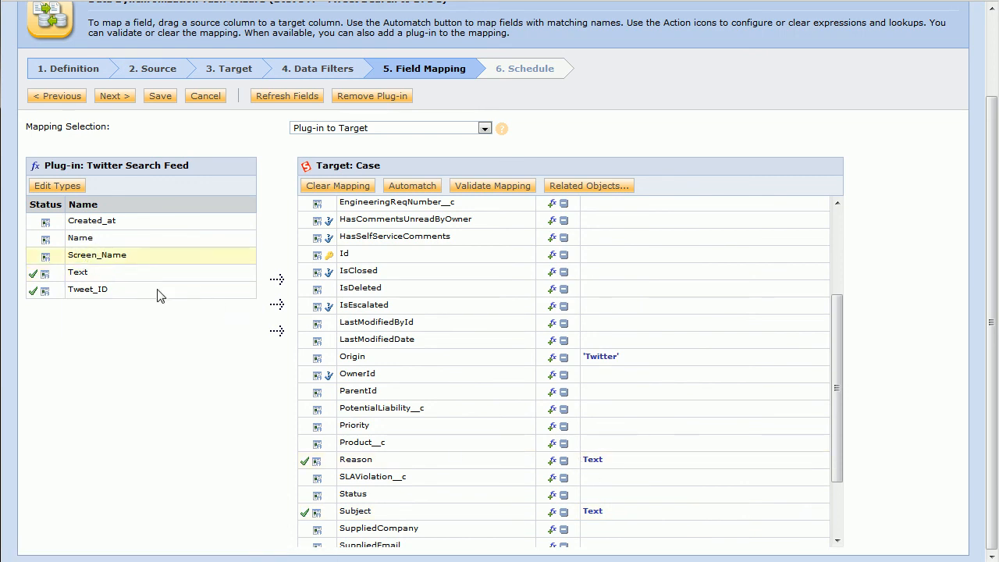
# Step: Change the Reason expression to concat(Screen_Name, concat(' - ',Text)), validate and save it
pyautogui.moveTo(98, 256); pyautogui.dragTo(593, 461)
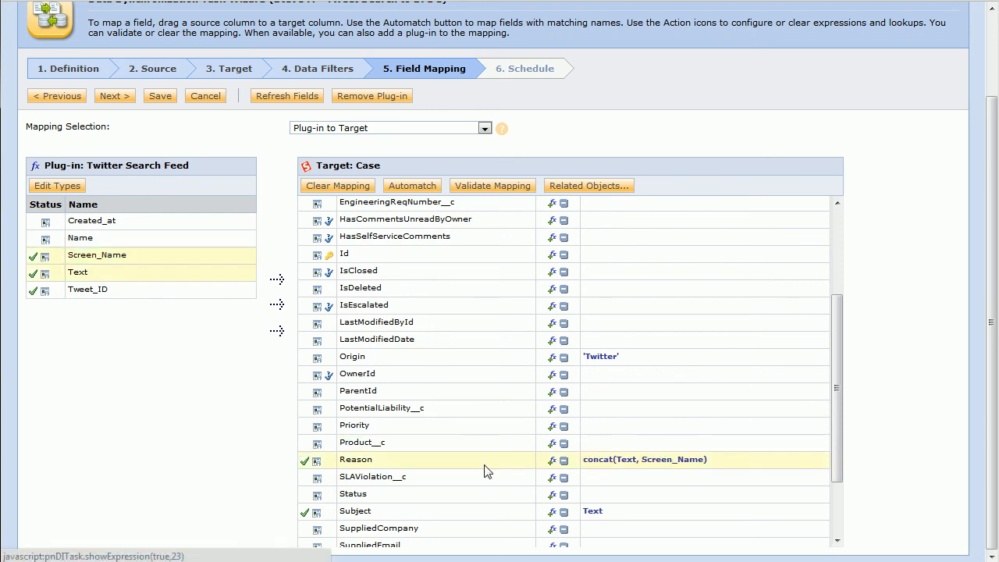
pyautogui.doubleClick(598, 460)
pyautogui.click(624, 50)
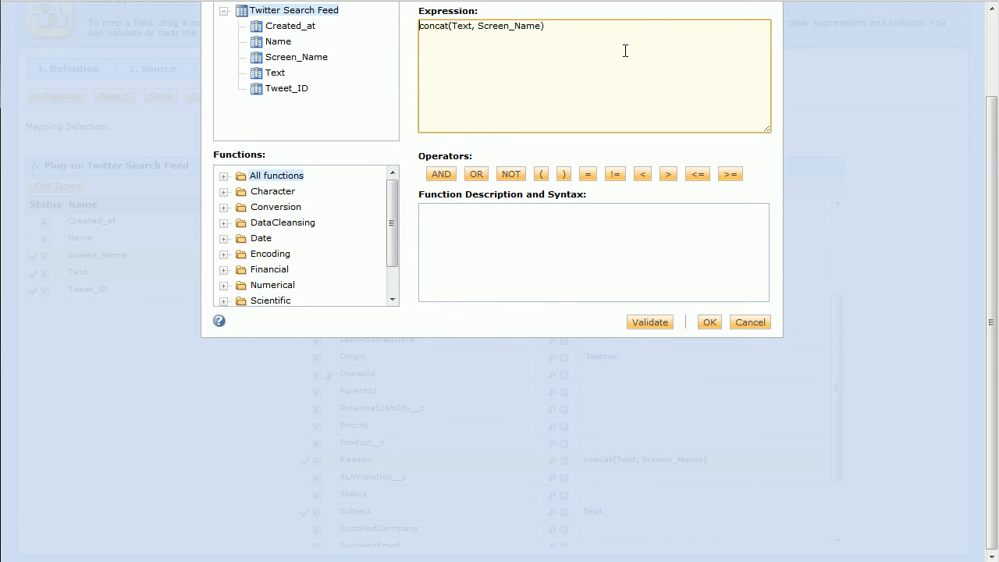
pyautogui.press('Home')
pyautogui.write('concat')
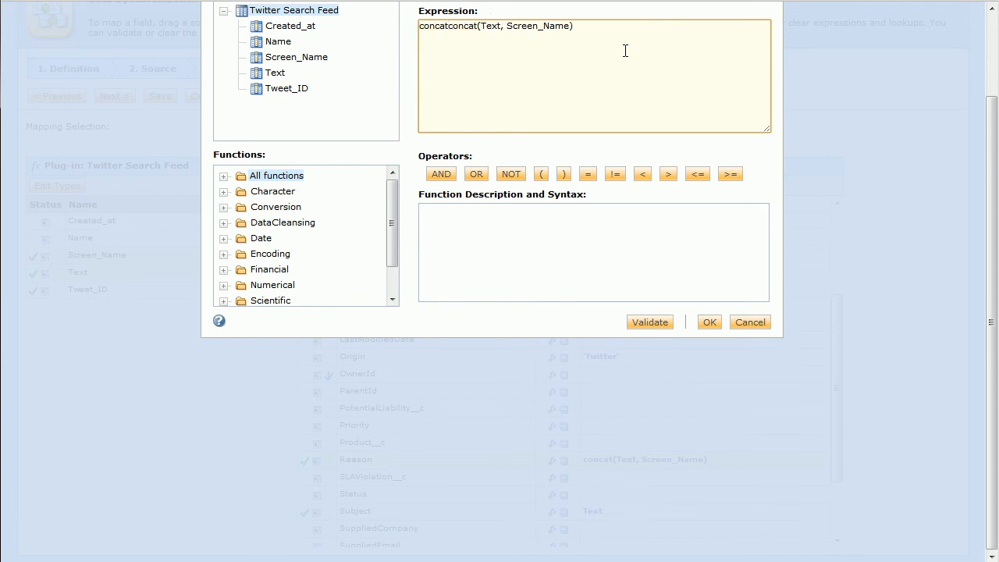
pyautogui.write('(')
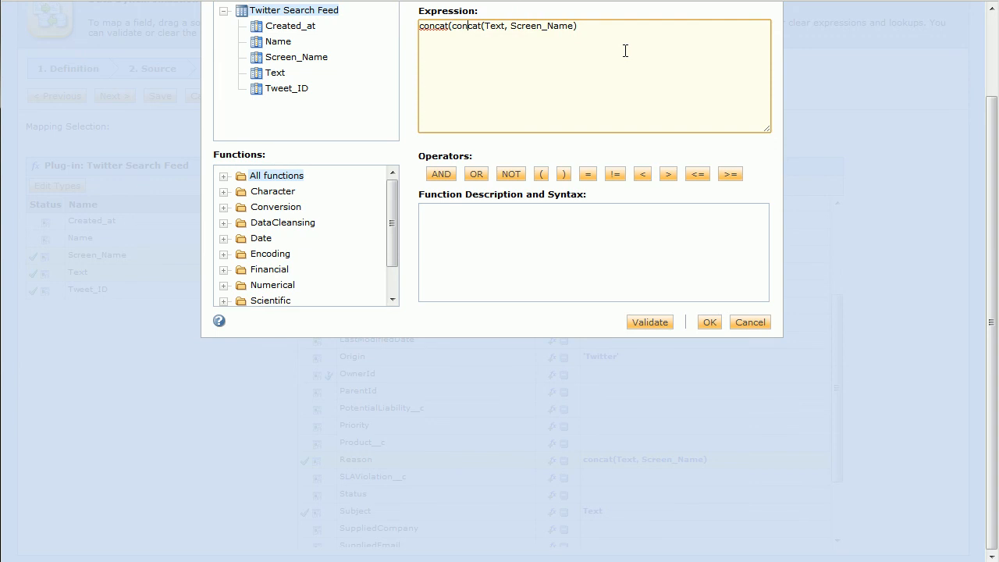
pyautogui.hotkey('shift', 'Right')
pyautogui.hotkey('shift', 'Right')
pyautogui.hotkey('shift', 'Right')
pyautogui.hotkey('shift', 'Right')
pyautogui.hotkey('shift', 'Right')
pyautogui.hotkey('shift', 'Right')
pyautogui.hotkey('shift', 'Right')
pyautogui.hotkey('shift', 'Right')
pyautogui.hotkey('shift', 'Right')
pyautogui.hotkey('shift', 'Right')
pyautogui.hotkey('shift', 'Right')
pyautogui.hotkey('ctrl', 'c')
pyautogui.press('Delete')
pyautogui.press('Left')
pyautogui.press('Left')
pyautogui.press('Left')
pyautogui.press('Left')
pyautogui.press('Left')
pyautogui.press('Left')
pyautogui.press('Left')
pyautogui.press('Left')
pyautogui.press('Left')
pyautogui.press('Left')
pyautogui.hotkey('ctrl', 'v')
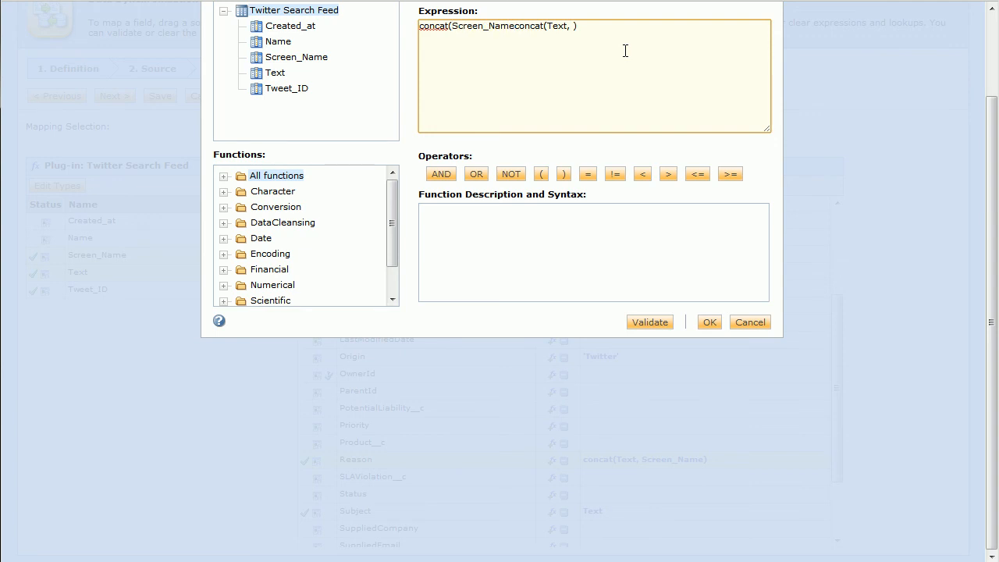
pyautogui.write(", concat(' - ' ,")
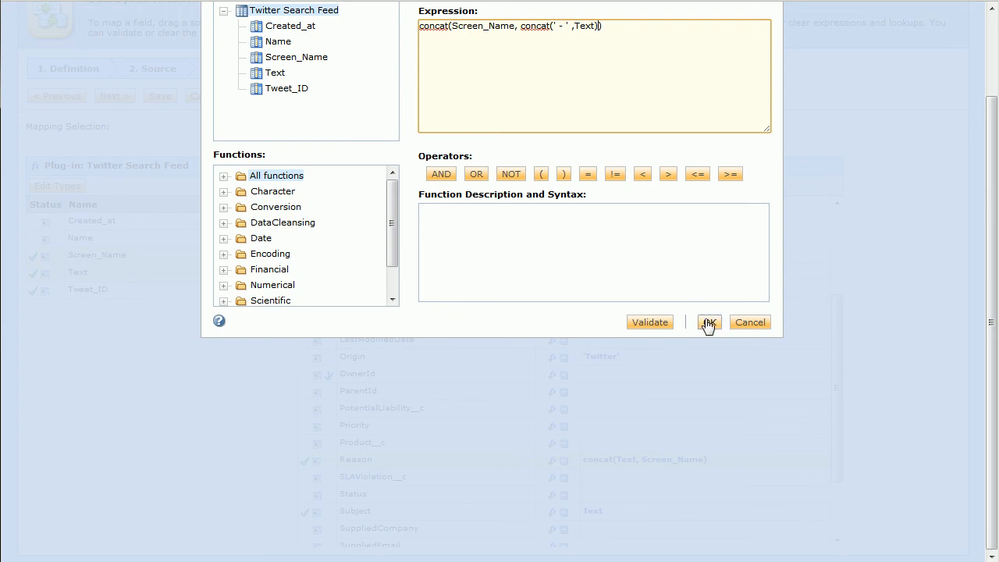
pyautogui.click(654, 323)
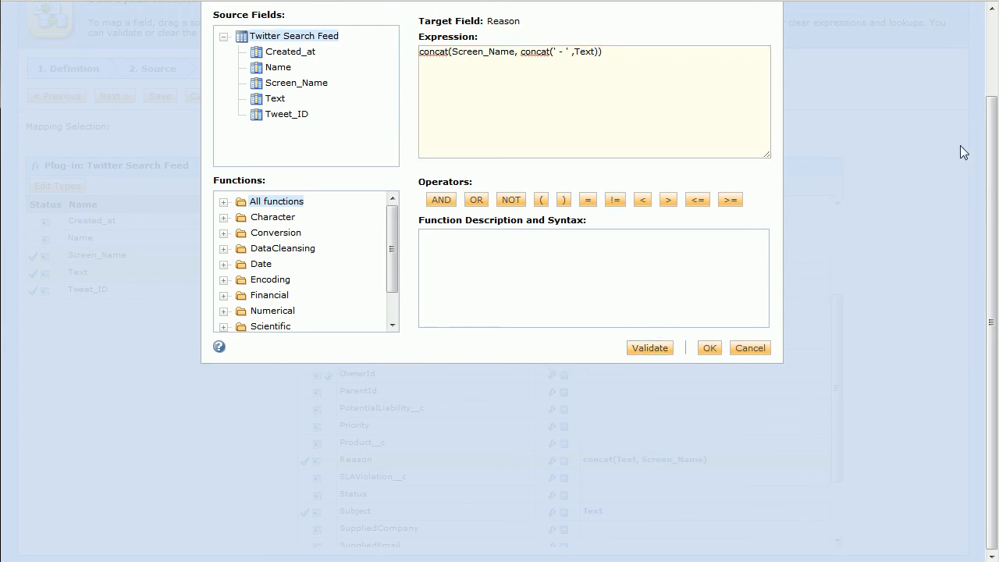
pyautogui.scroll(2, 690, 117)
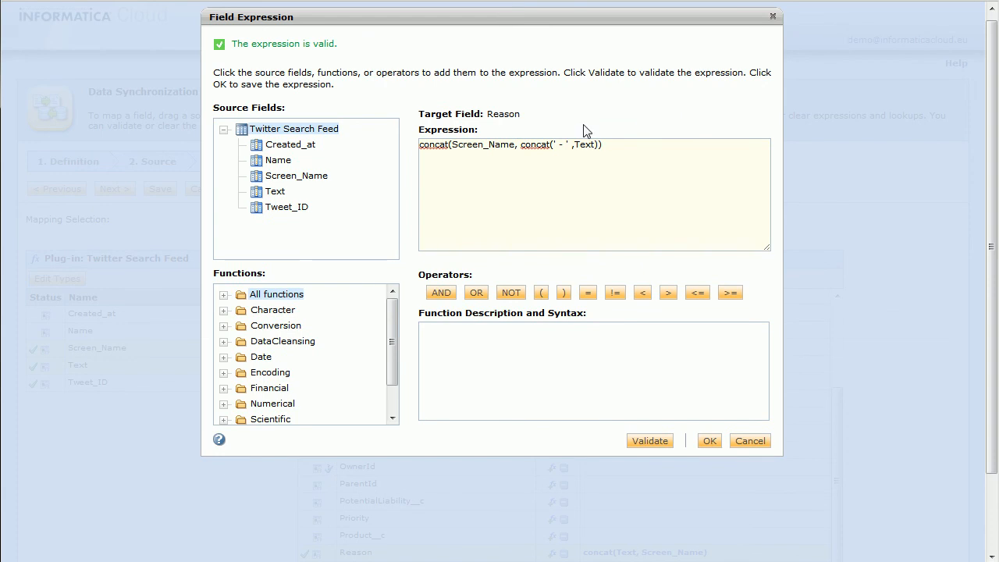
pyautogui.click(709, 440)
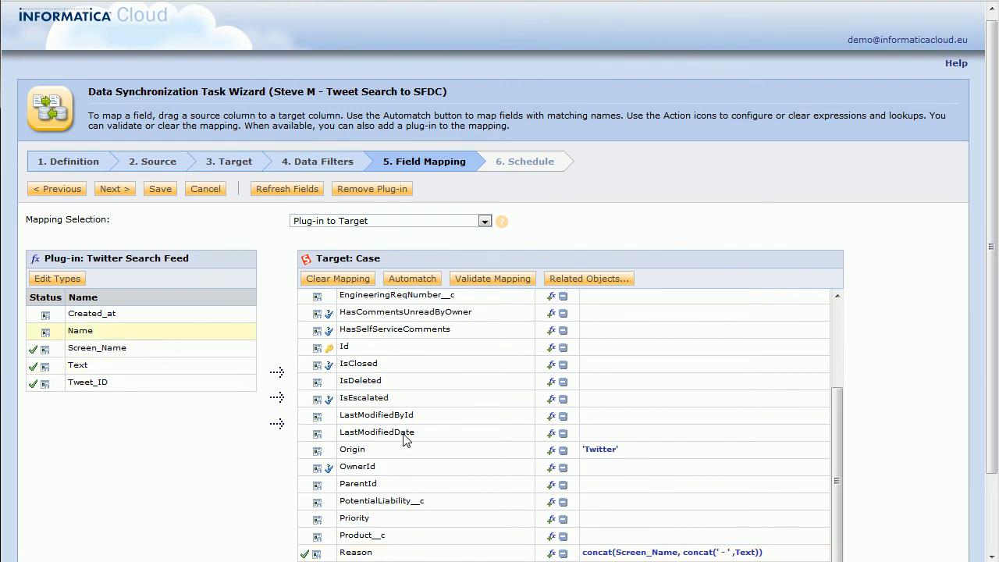
# Step: Map the tweet Name to the Case SuppliedName field
pyautogui.scroll(-2, 478, 474)
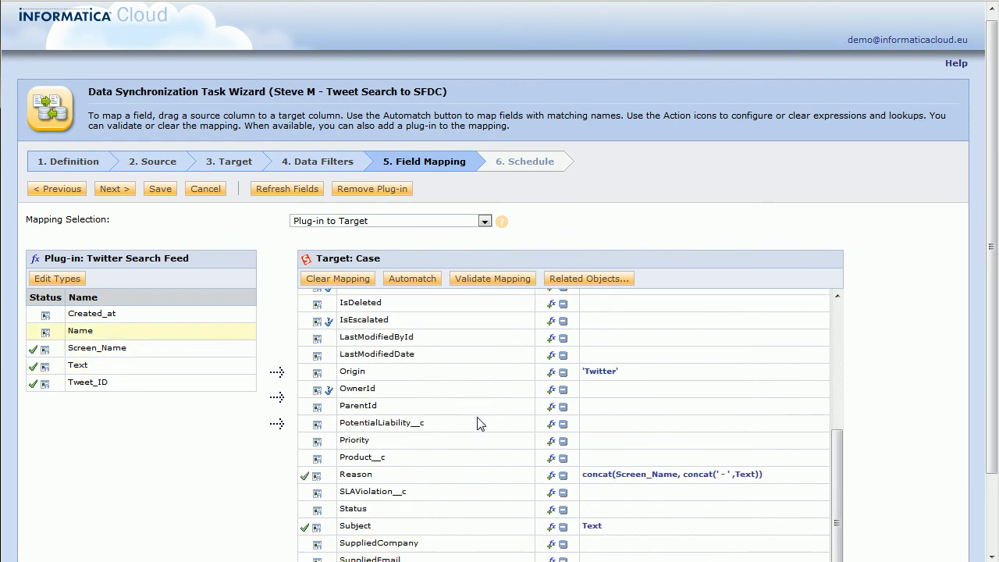
pyautogui.scroll(-1, 405, 469)
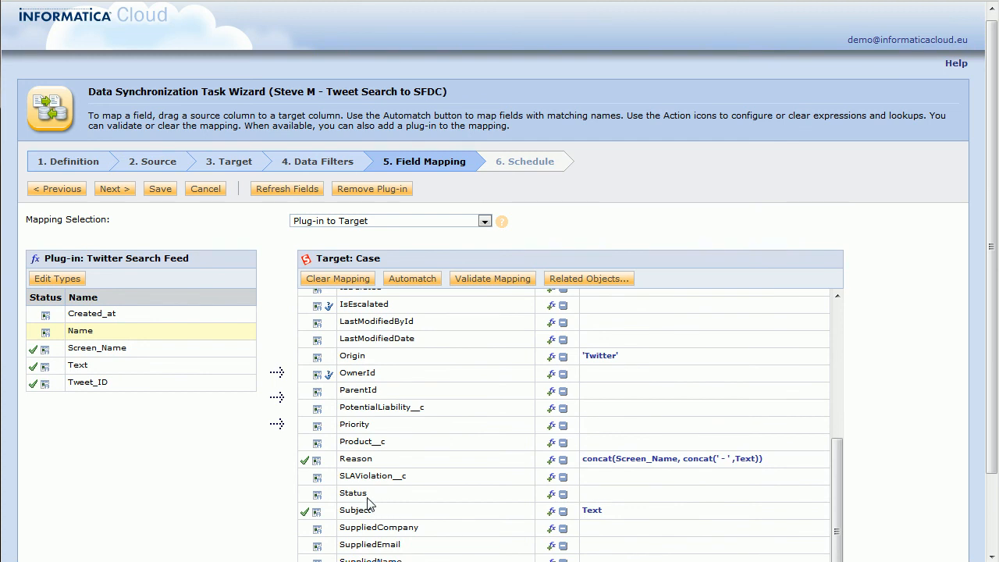
pyautogui.scroll(-2, 370, 503)
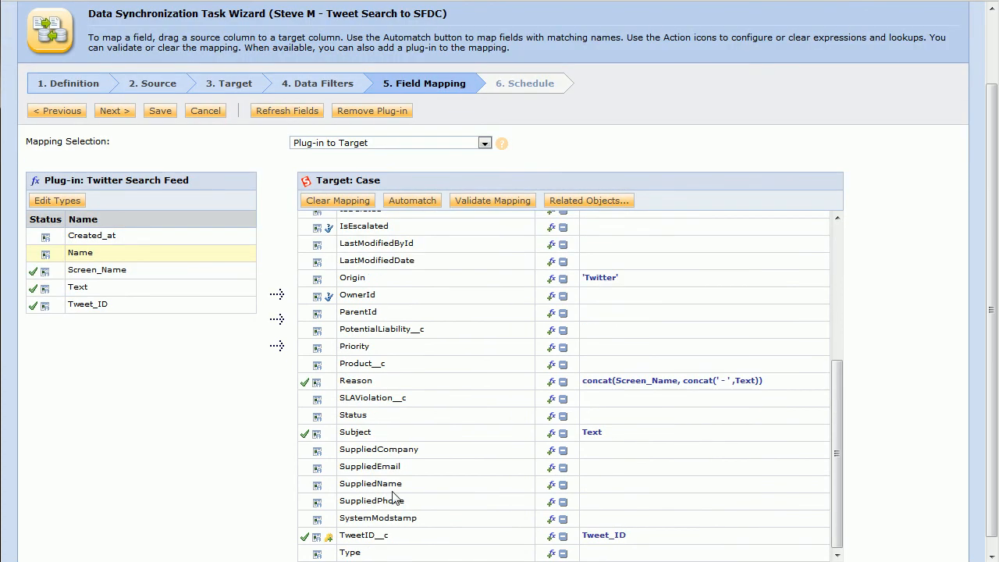
pyautogui.click(93, 252)
pyautogui.moveTo(94, 252); pyautogui.dragTo(468, 485)
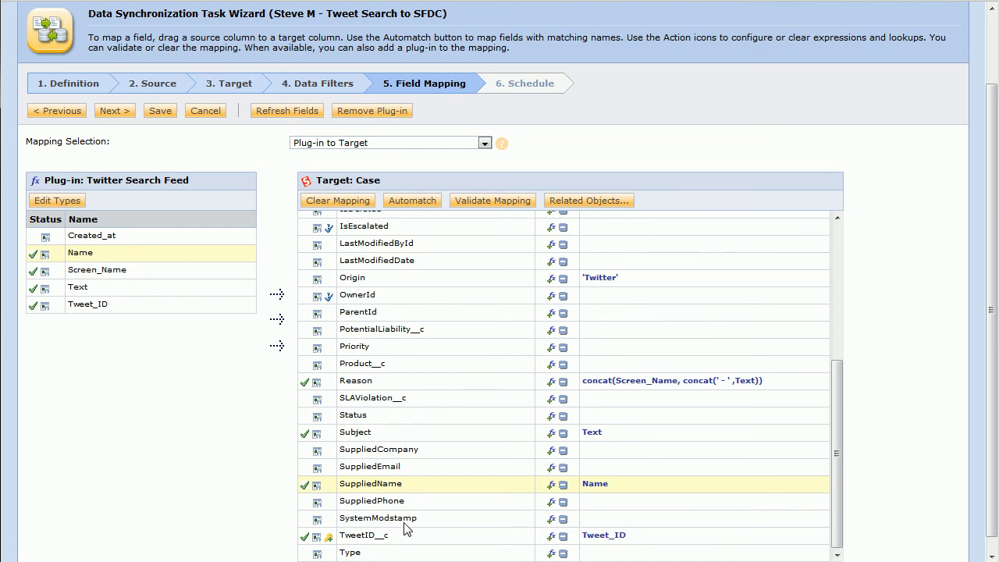
# Step: Map Created_at to SystemModstamp and advance the wizard to the Schedule step
pyautogui.moveTo(91, 237); pyautogui.dragTo(390, 521)
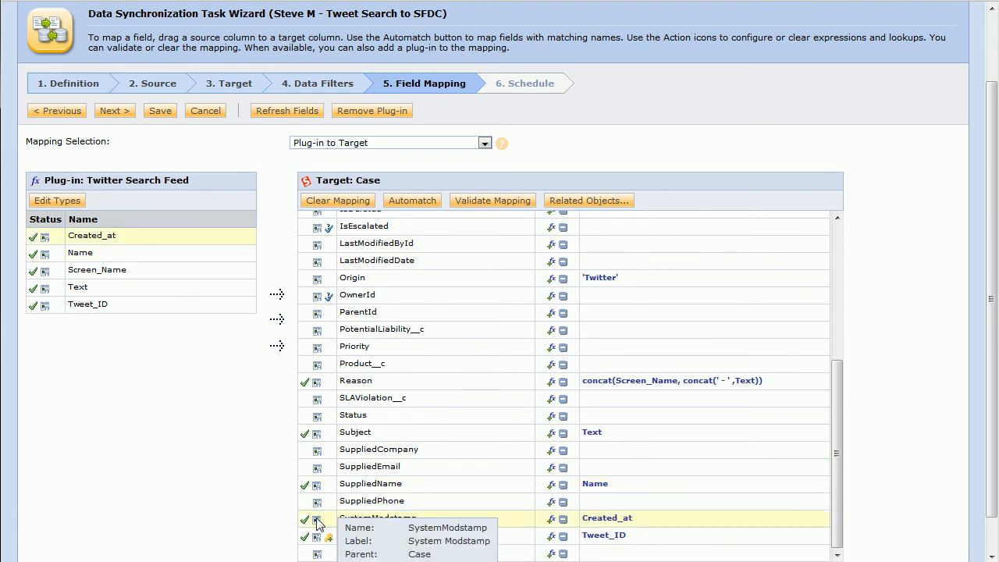
pyautogui.scroll(-1, 319, 523)
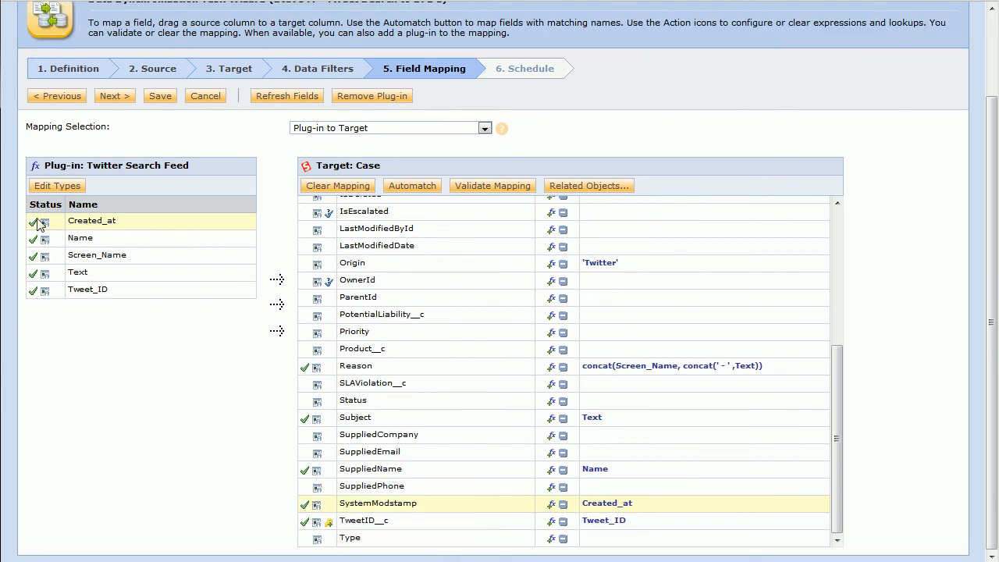
pyautogui.scroll(5, 624, 380)
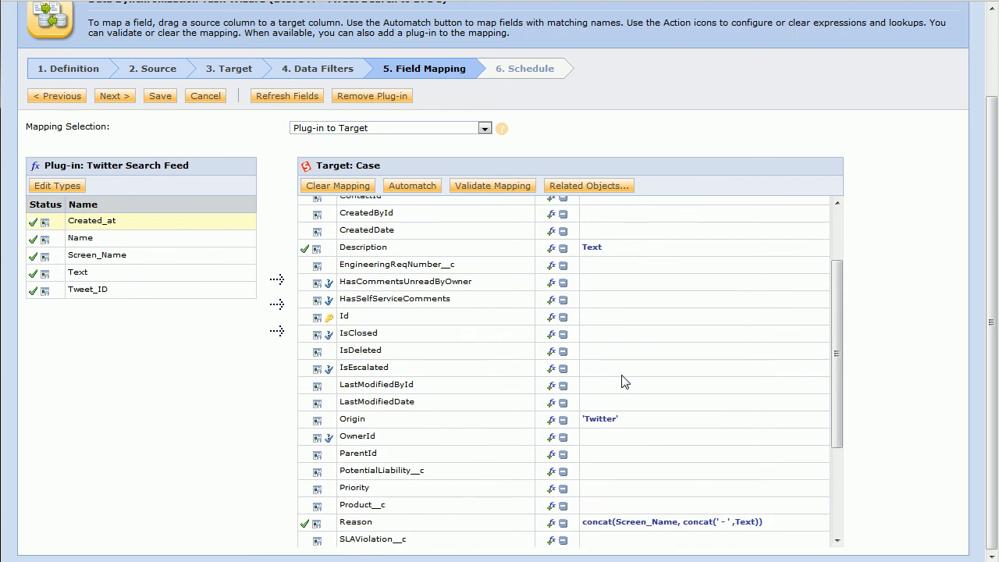
pyautogui.scroll(1, 410, 333)
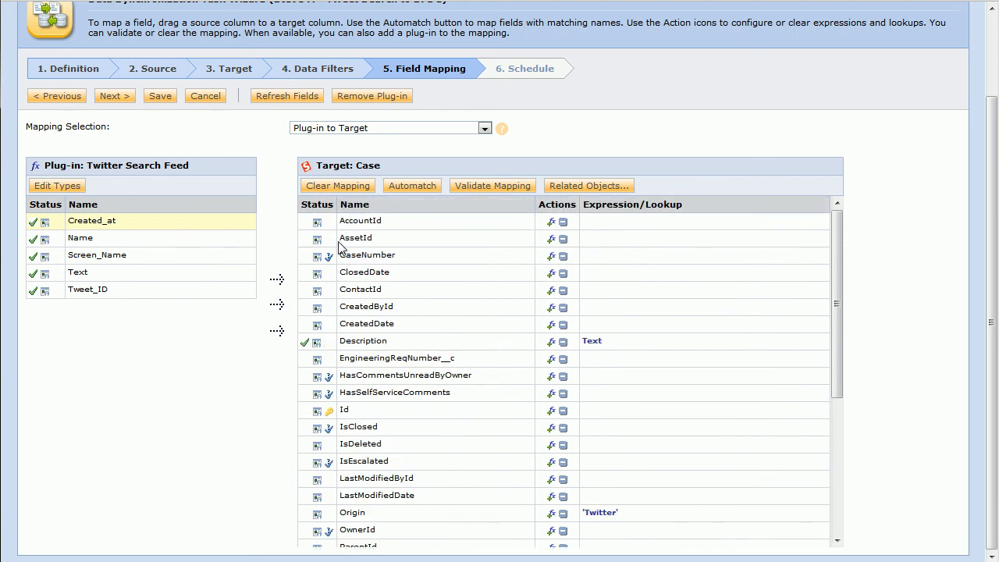
pyautogui.moveTo(316, 262)
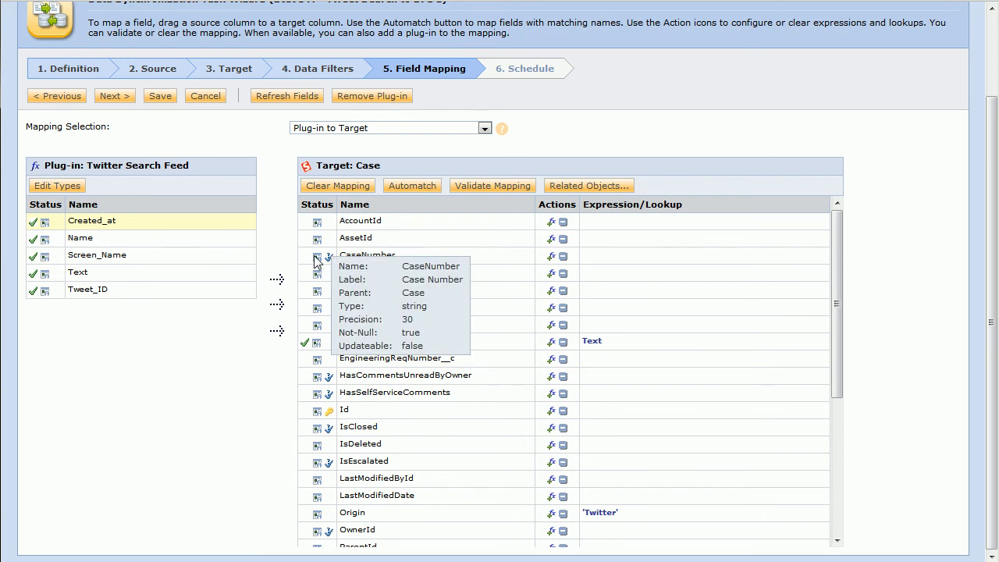
pyautogui.scroll(-1, 377, 268)
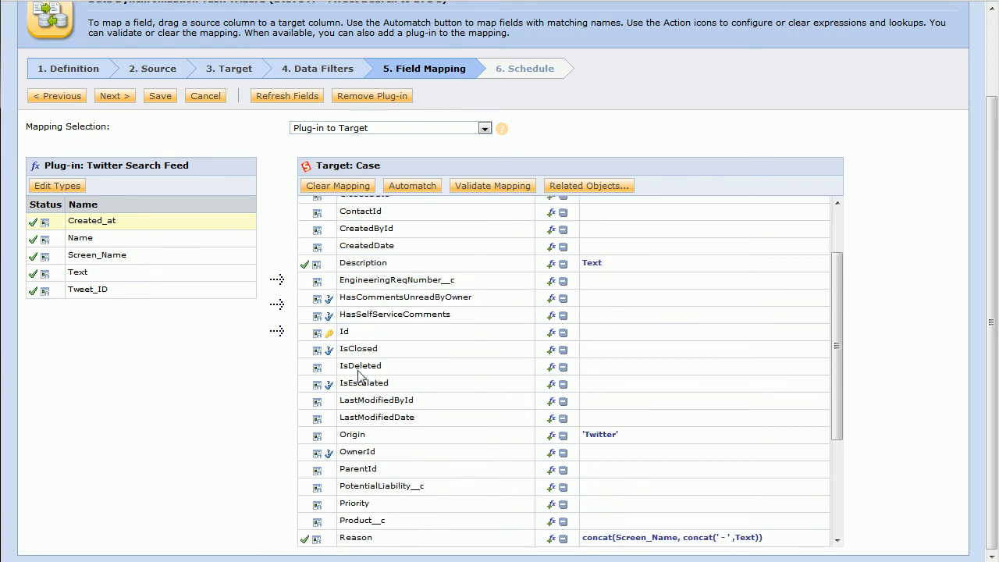
pyautogui.scroll(-1, 348, 437)
pyautogui.scroll(-1, 344, 390)
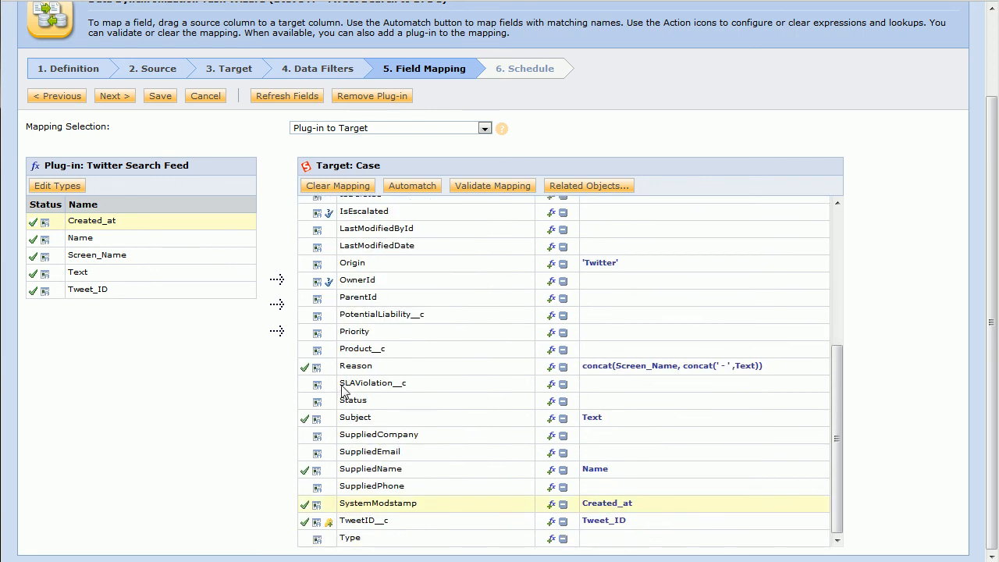
pyautogui.click(115, 96)
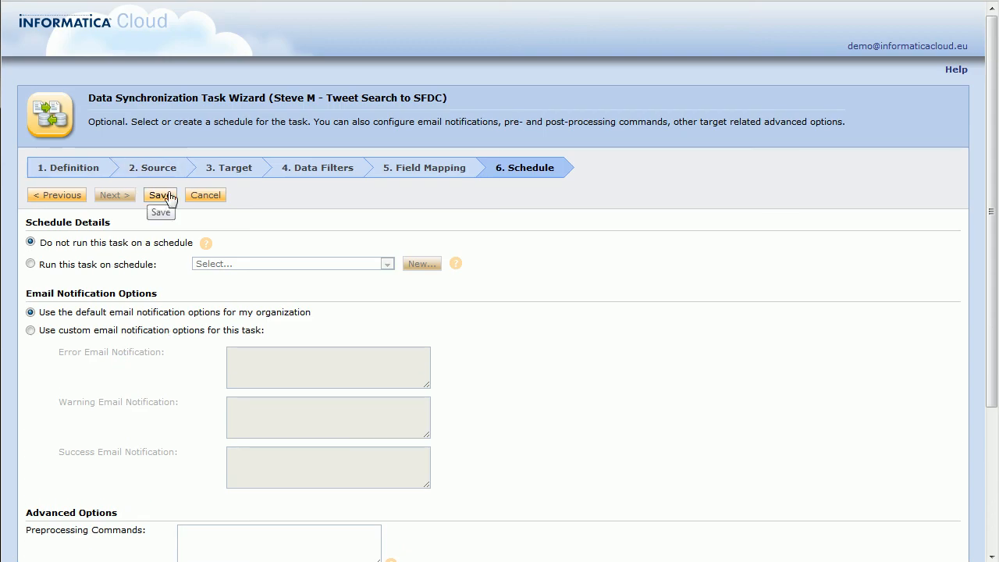
# Step: Save the task from the Schedule step, then return to the Twitter #mondays results
pyautogui.click(167, 196)
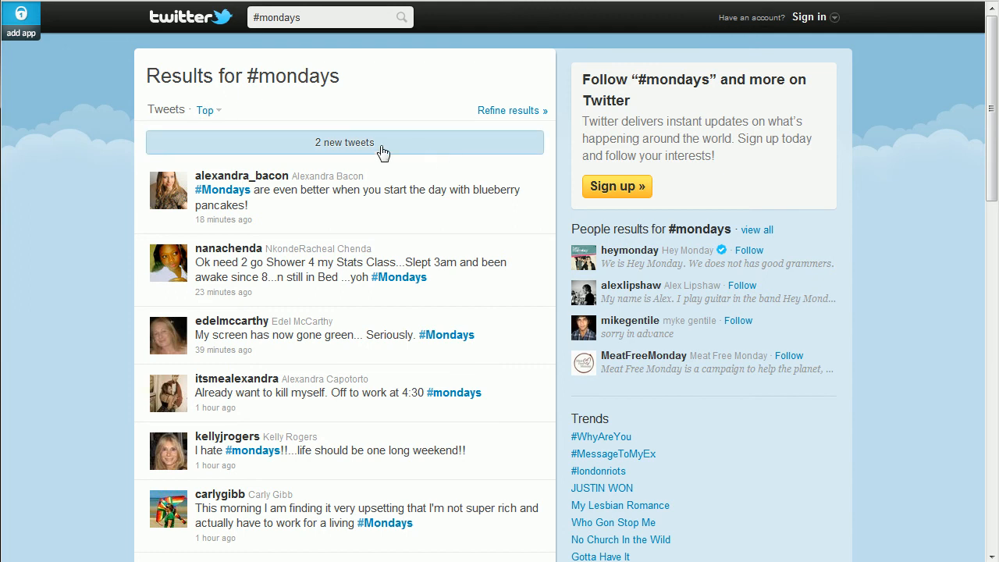
pyautogui.click(350, 145)
# Step: Load the 2 new #mondays tweets and scroll through the results
pyautogui.click(351, 145)
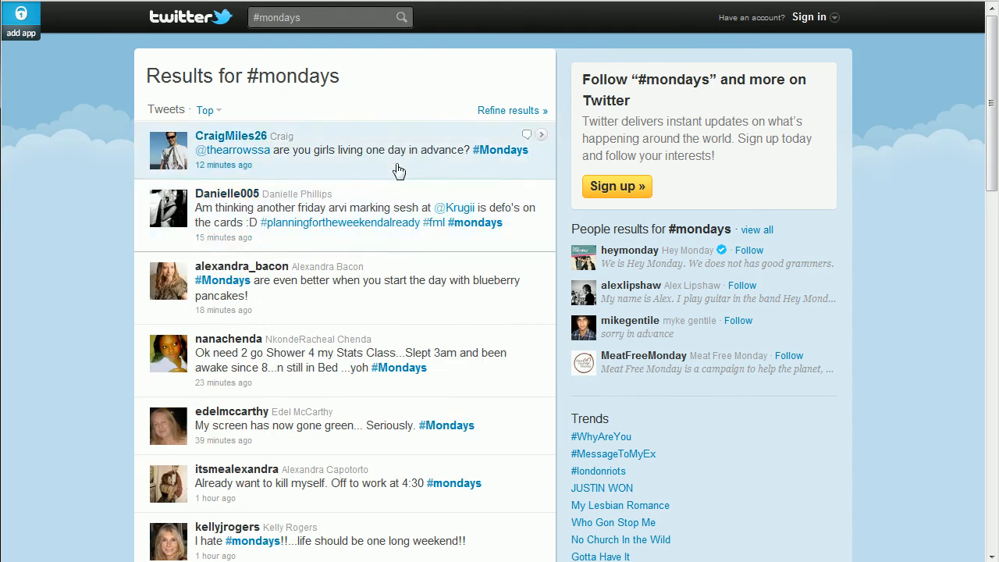
pyautogui.scroll(-6, 110, 310)
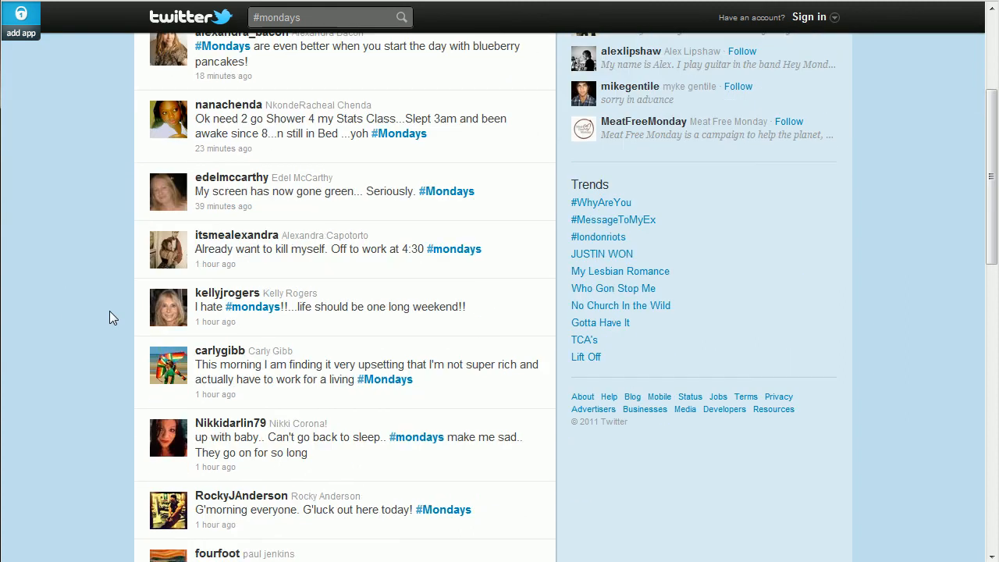
pyautogui.scroll(6, 109, 311)
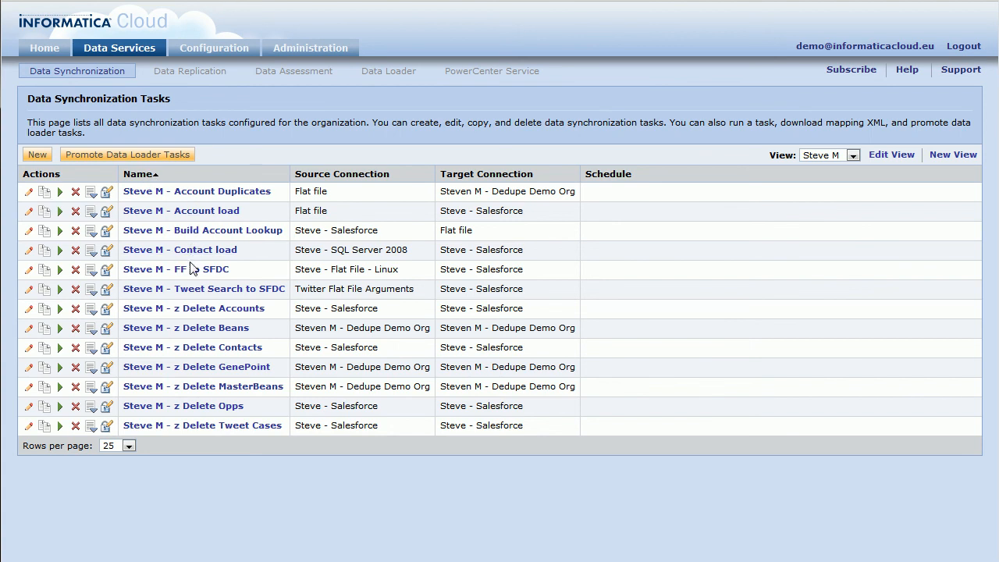
# Step: Launch the Tweet Search to SFDC task and confirm it running in the background
pyautogui.click(60, 289)
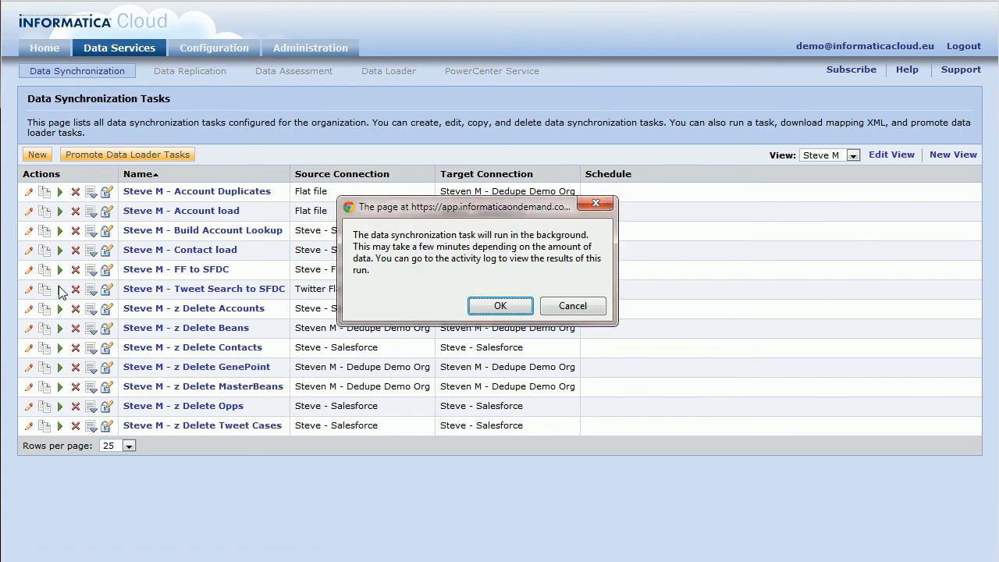
pyautogui.click(500, 305)
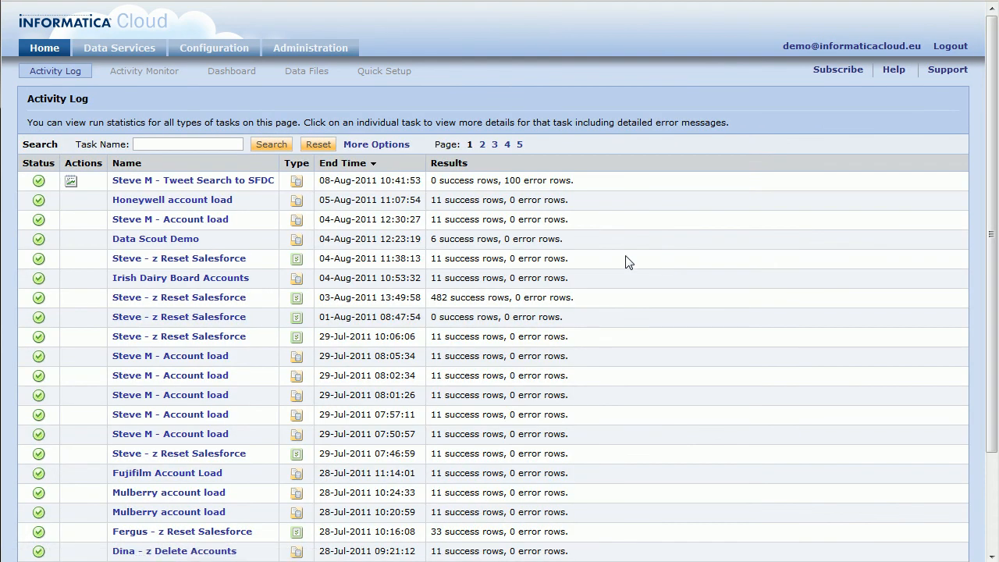
pyautogui.moveTo(501, 180); pyautogui.dragTo(595, 185)
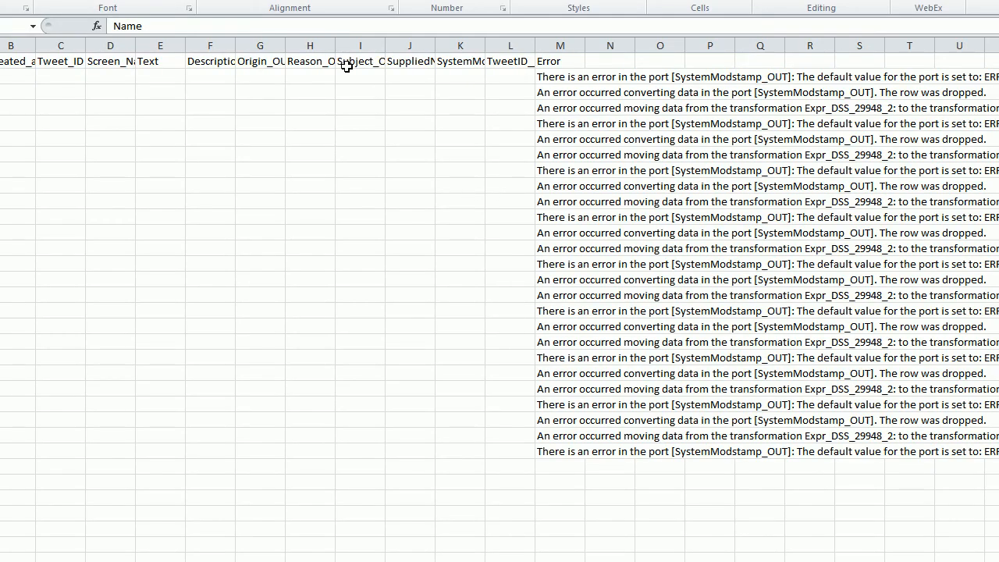
pyautogui.click(481, 90)
pyautogui.press('Right')
pyautogui.press('Right')
pyautogui.press('Right')
pyautogui.press('Right')
pyautogui.press('Right')
pyautogui.press('Right')
pyautogui.press('Right')
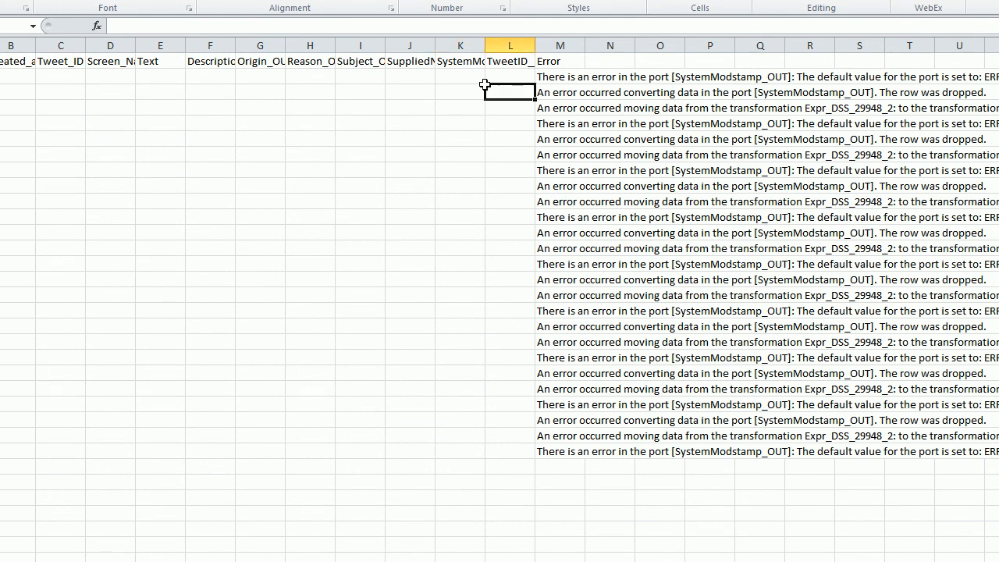
pyautogui.press('Up')
pyautogui.press('Right')
pyautogui.press('Right')
pyautogui.press('Right')
pyautogui.press('Right')
pyautogui.press('Right')
pyautogui.press('Right')
pyautogui.press('Right')
pyautogui.press('Right')
pyautogui.press('Right')
pyautogui.press('Right')
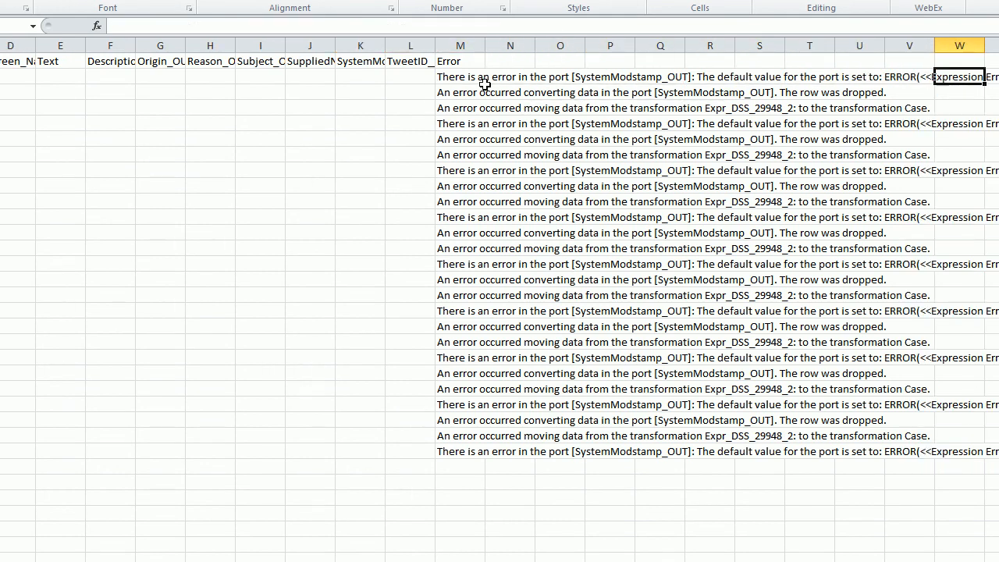
pyautogui.press('Right')
pyautogui.press('Right')
pyautogui.press('Right')
pyautogui.press('Left')
pyautogui.press('Left')
pyautogui.press('Left')
pyautogui.press('Left')
pyautogui.press('Left')
pyautogui.press('Left')
pyautogui.press('Left')
pyautogui.press('Left')
pyautogui.press('Left')
pyautogui.press('Left')
pyautogui.press('Left')
pyautogui.press('Left')
pyautogui.press('Left')
pyautogui.press('Left')
pyautogui.press('Left')
pyautogui.press('Left')
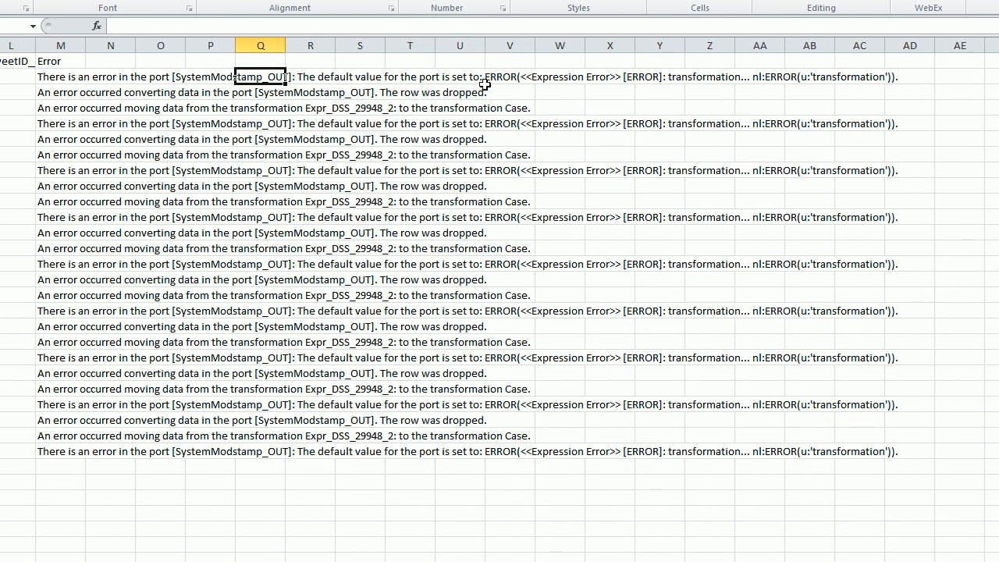
pyautogui.press('Down')
pyautogui.press('Down')
pyautogui.press('Down')
pyautogui.press('Down')
pyautogui.press('Down')
pyautogui.press('Down')
pyautogui.press('Down')
pyautogui.press('Down')
pyautogui.press('Down')
pyautogui.press('Down')
pyautogui.press('Down')
pyautogui.press('Down')
pyautogui.press('Down')
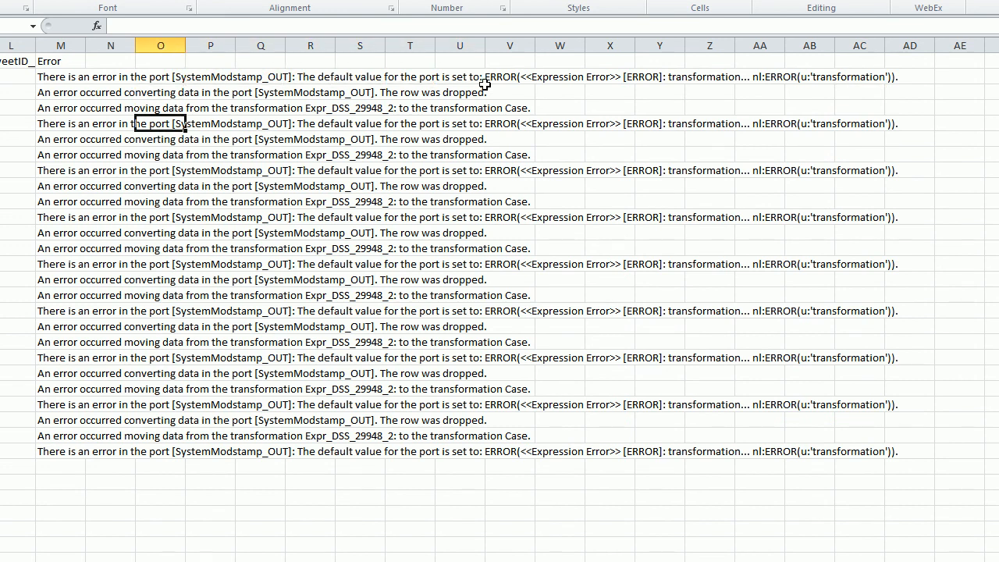
pyautogui.press('Left')
pyautogui.press('Left')
pyautogui.press('Left')
pyautogui.press('Left')
pyautogui.press('Left')
pyautogui.press('Left')
pyautogui.press('Left')
pyautogui.press('Left')
pyautogui.press('Left')
pyautogui.press('Left')
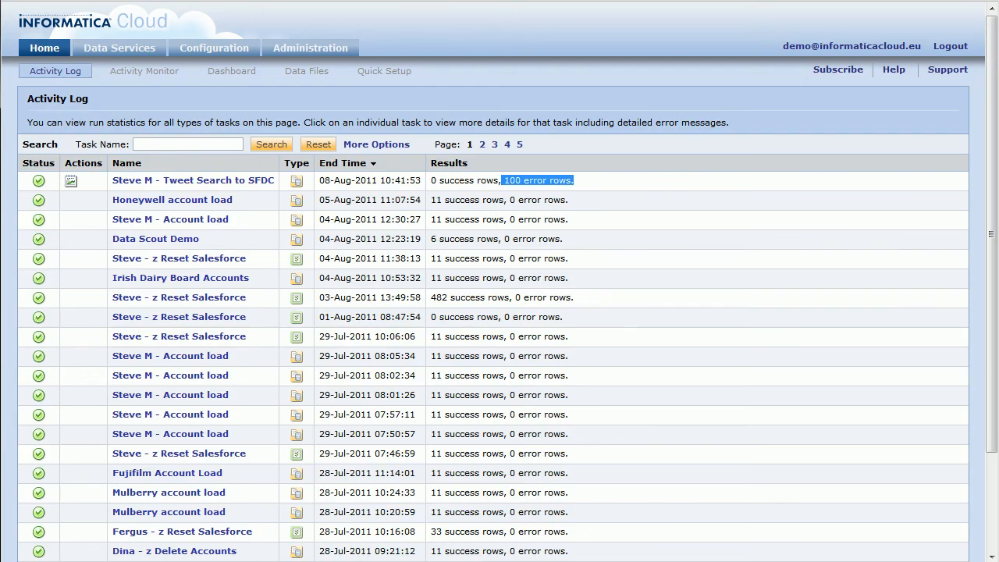
# Step: Open the Tweet Search to SFDC task for editing at Field Mapping, Plug-in to Target view
pyautogui.click(173, 188)
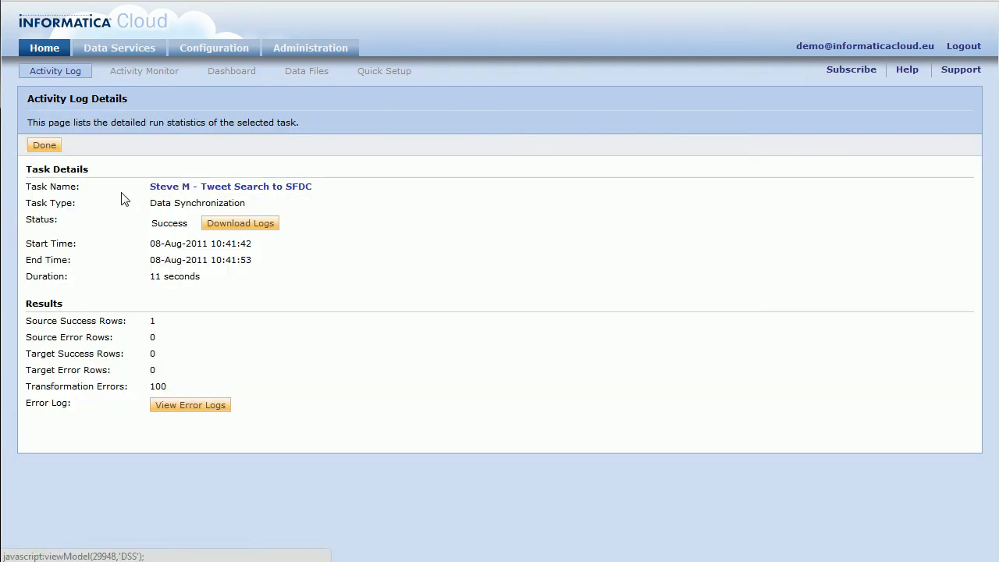
pyautogui.click(151, 192)
pyautogui.click(40, 148)
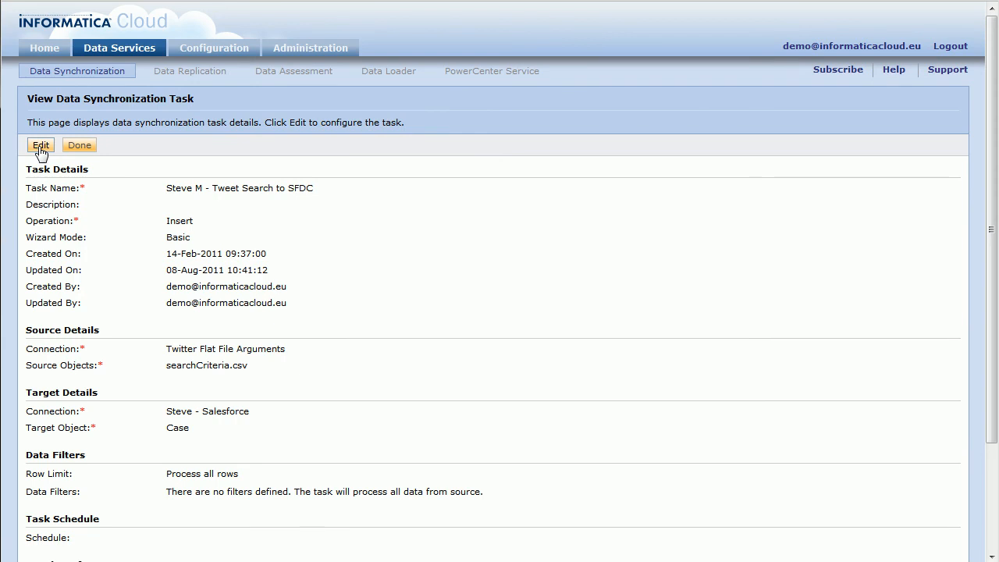
pyautogui.click(423, 169)
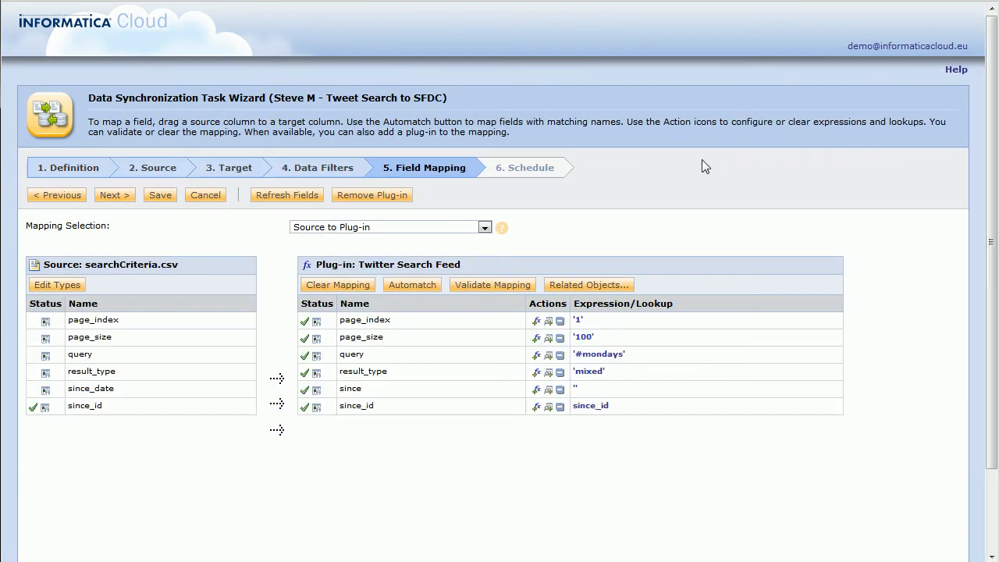
pyautogui.click(401, 227)
pyautogui.click(388, 248)
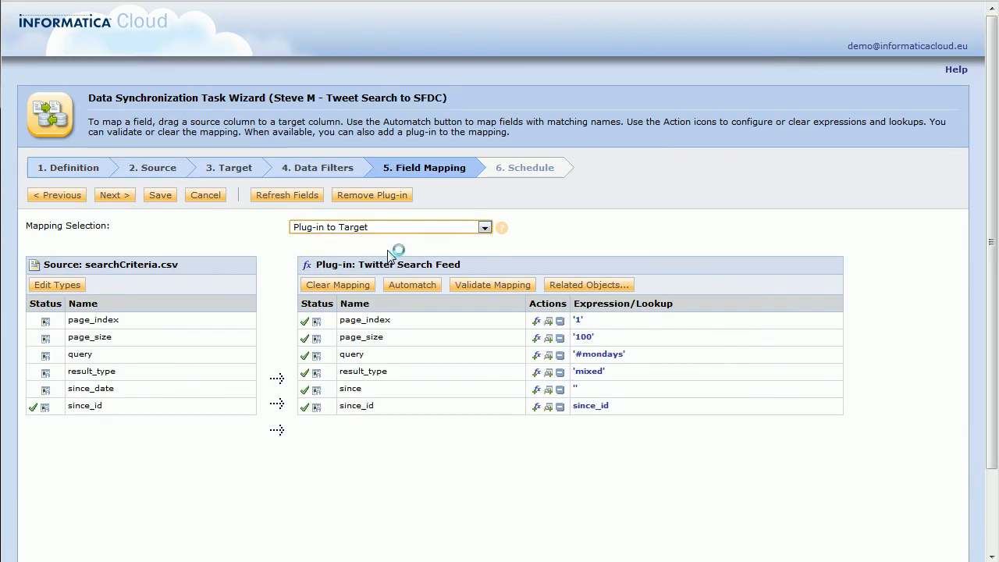
# Step: Clear the Created_at mapping from SystemModstamp and save the task
pyautogui.scroll(-3, 258, 381)
pyautogui.scroll(-3, 451, 383)
pyautogui.scroll(-3, 450, 382)
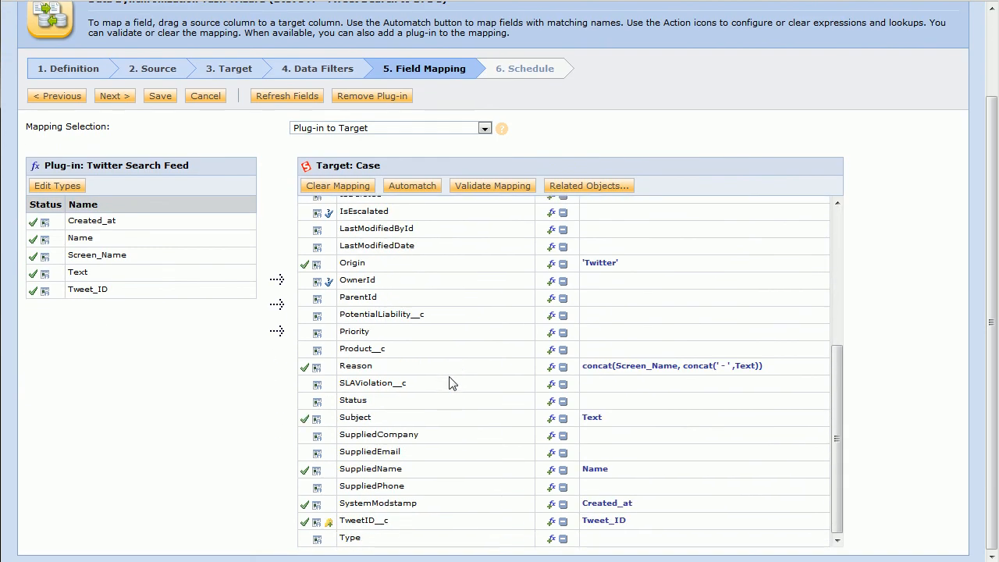
pyautogui.click(562, 504)
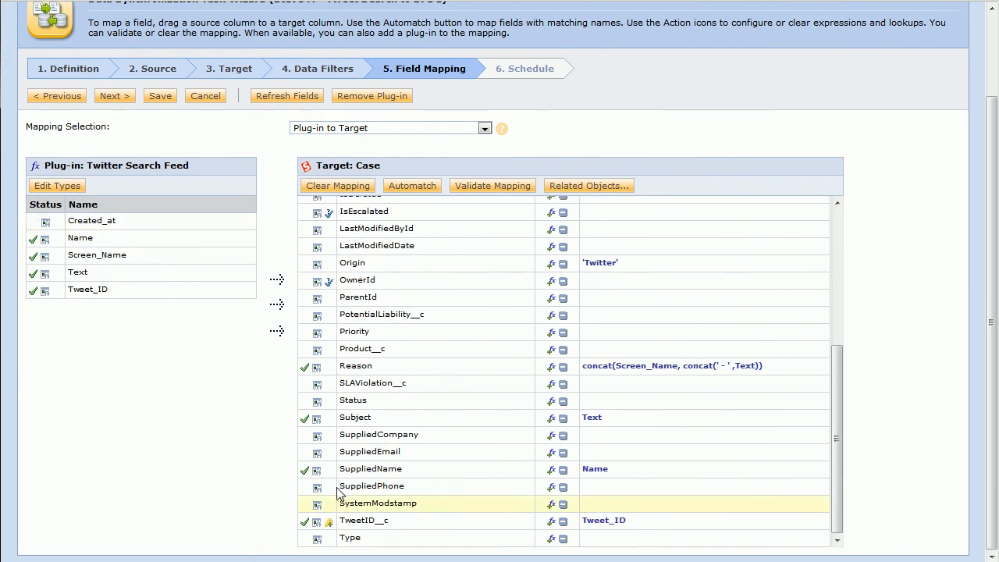
pyautogui.click(156, 96)
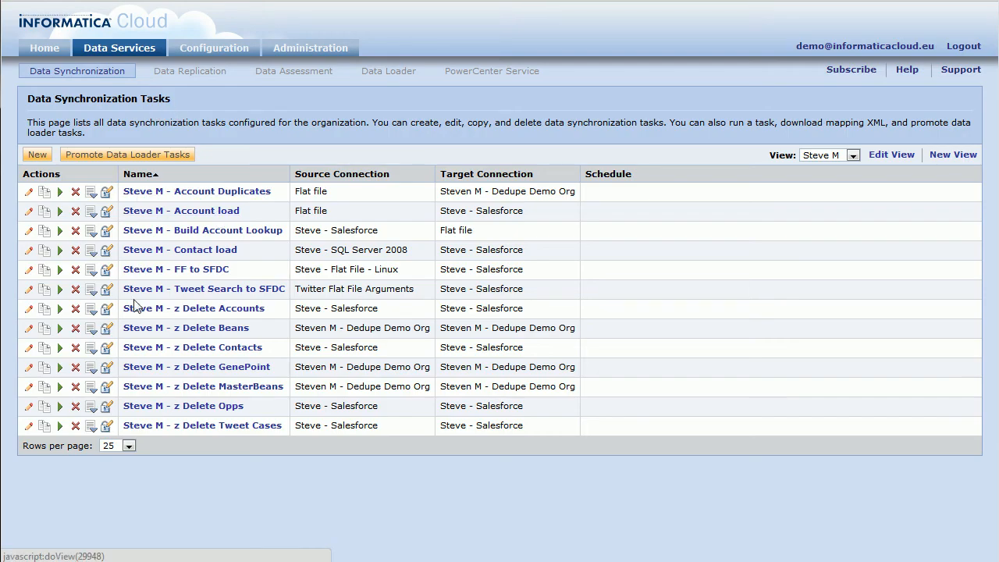
# Step: Rerun the Tweet Search to SFDC task and confirm the log shows 100 success rows
pyautogui.click(60, 289)
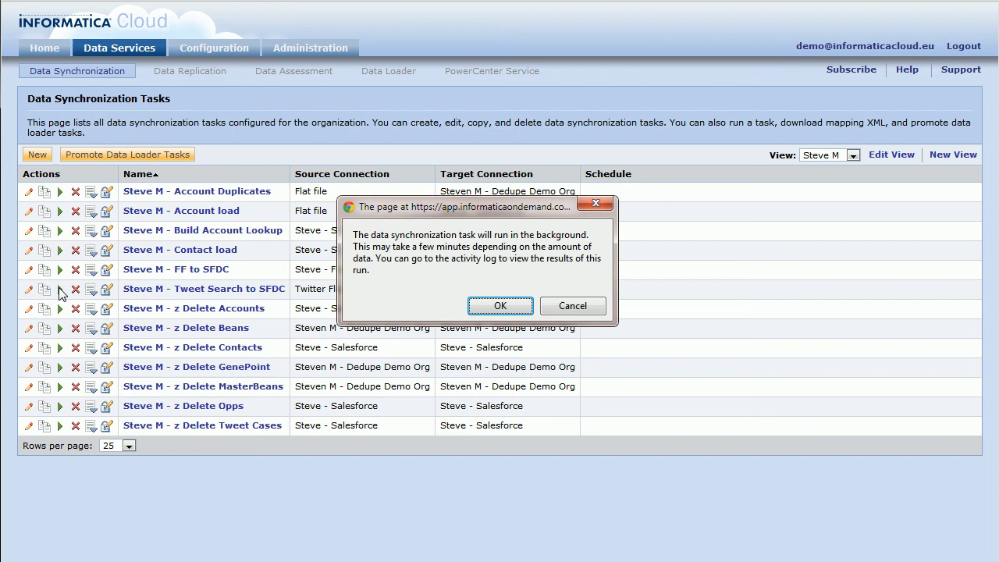
pyautogui.click(509, 306)
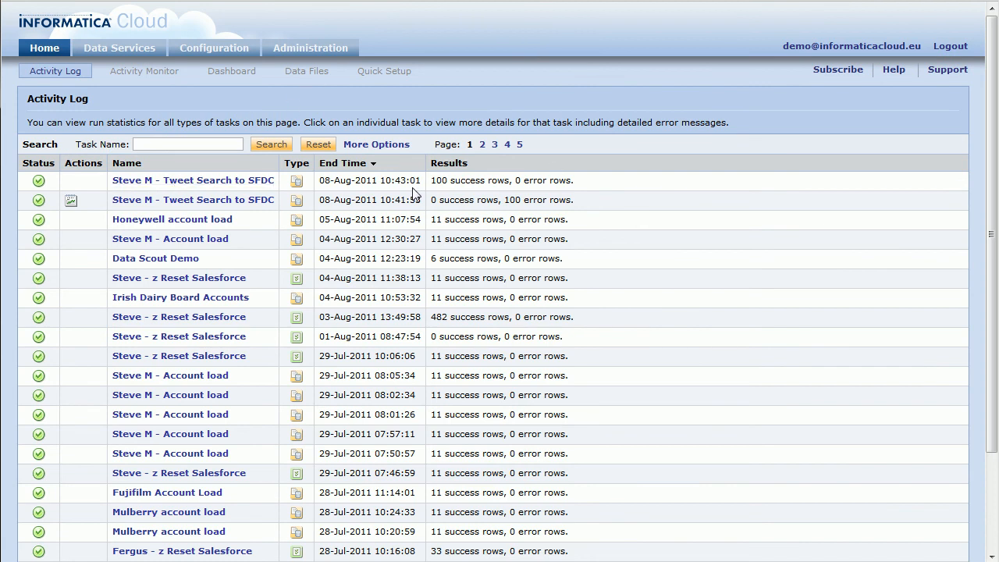
pyautogui.moveTo(432, 183); pyautogui.dragTo(511, 185)
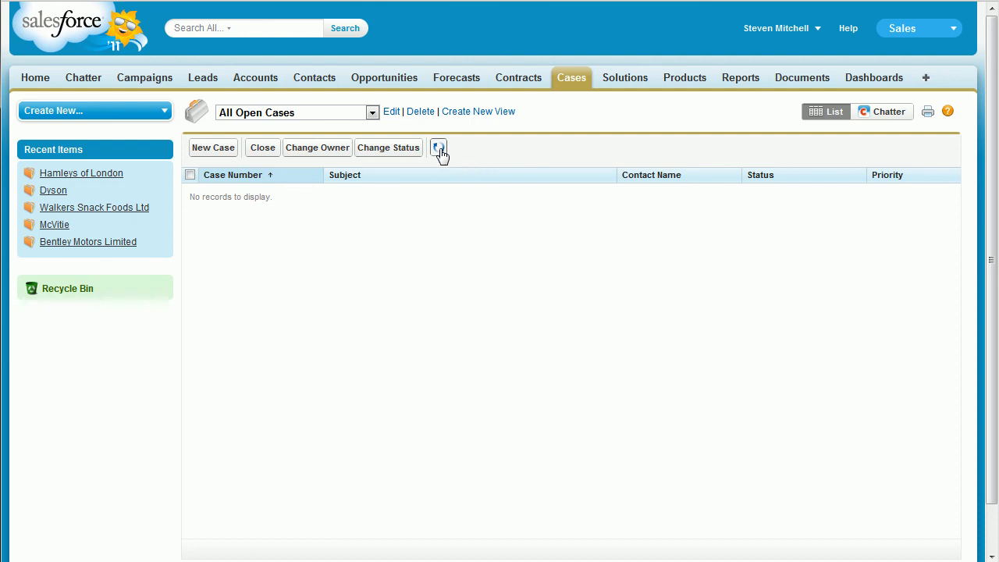
# Step: Refresh All Open Cases to show the new #mondays tweet cases and open case 00003300
pyautogui.click(441, 153)
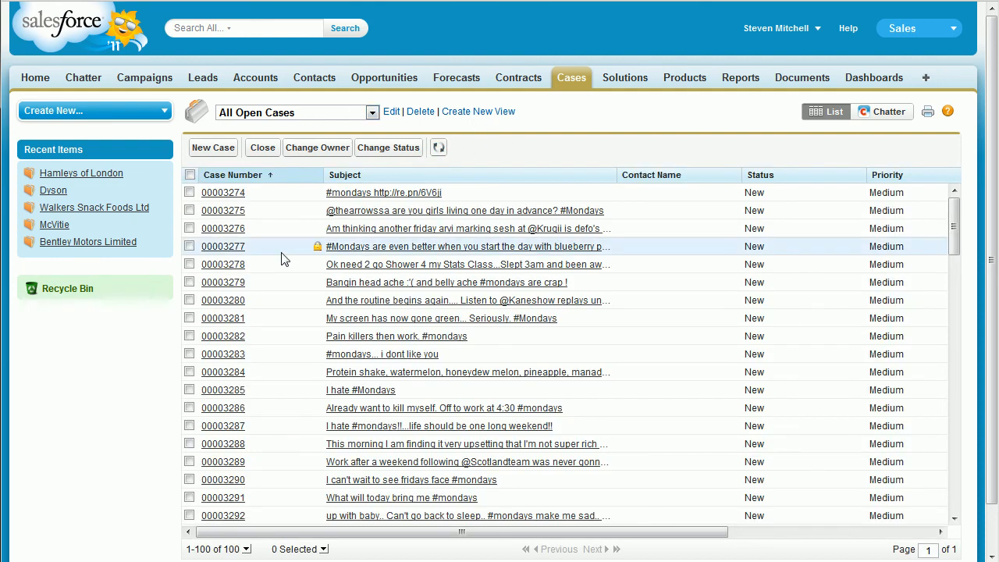
pyautogui.scroll(-5, 283, 258)
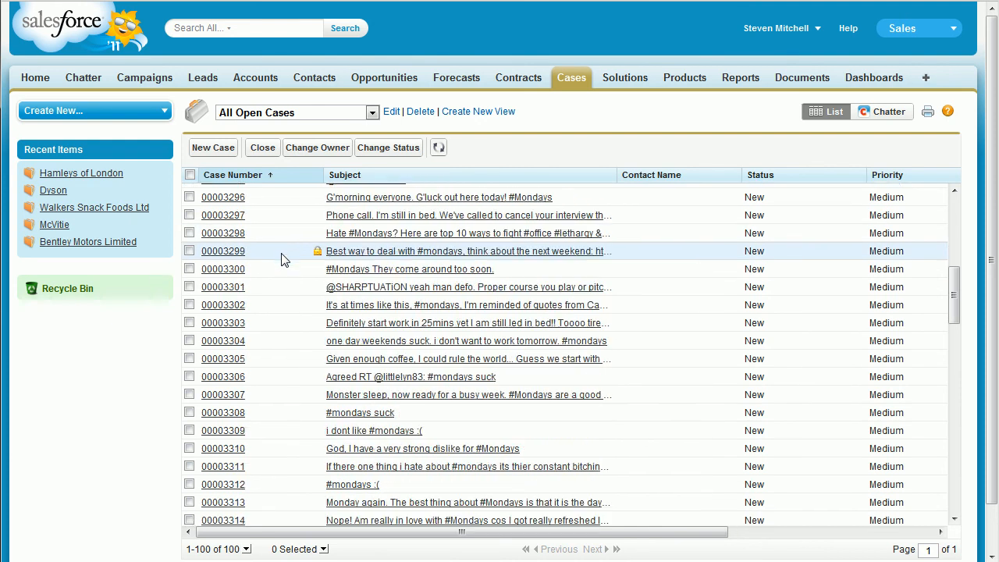
pyautogui.scroll(-1, 283, 259)
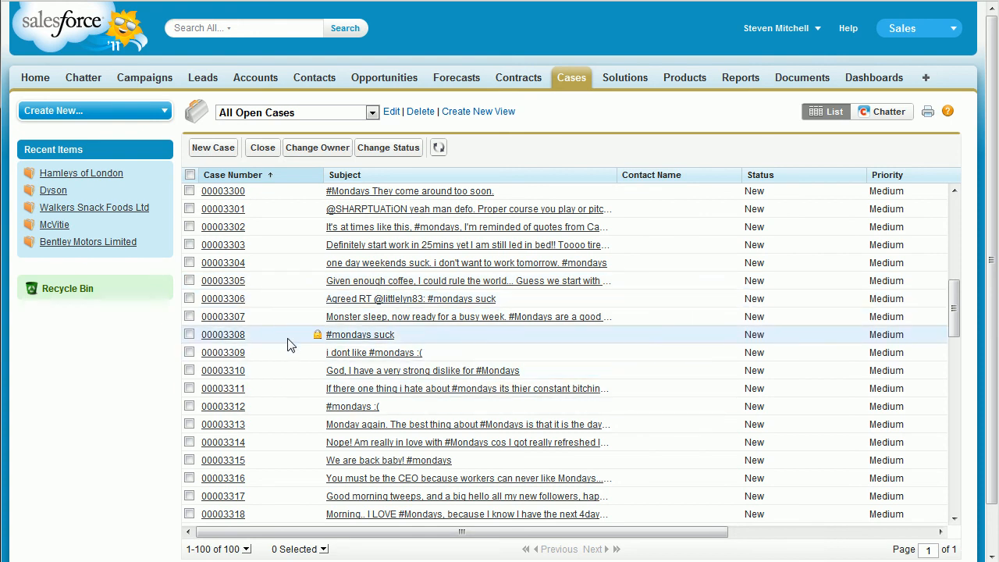
pyautogui.click(381, 192)
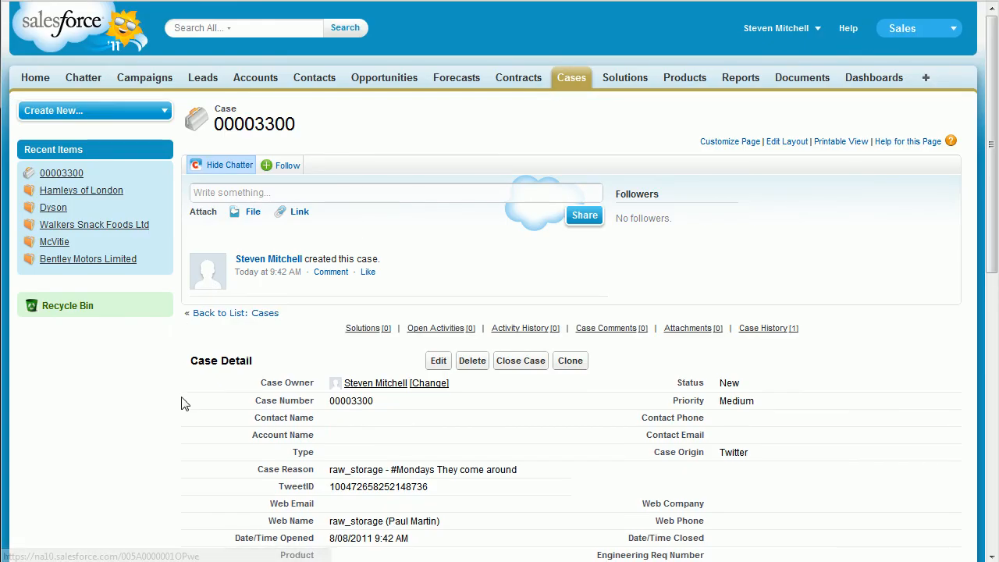
# Step: Inspect case 00003300's TweetID field without saving, then go back to the Salesforce Home page
pyautogui.scroll(-3, 181, 402)
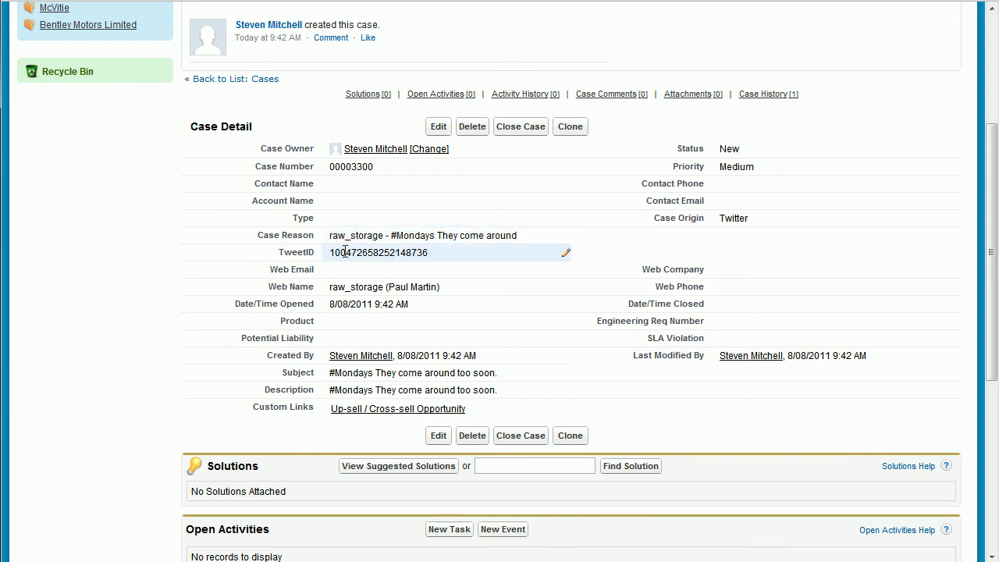
pyautogui.doubleClick(397, 248)
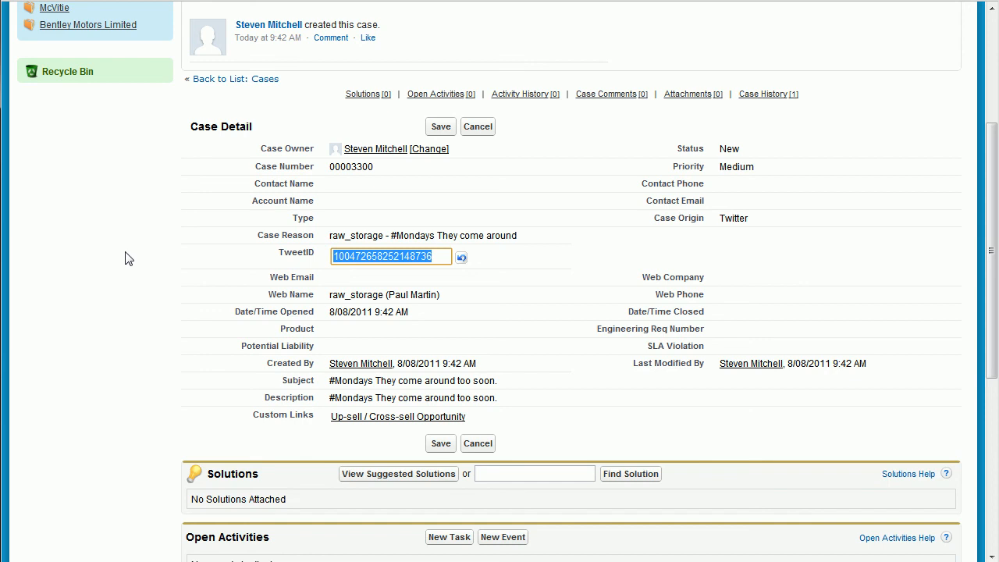
pyautogui.scroll(3, 127, 258)
pyautogui.click(33, 78)
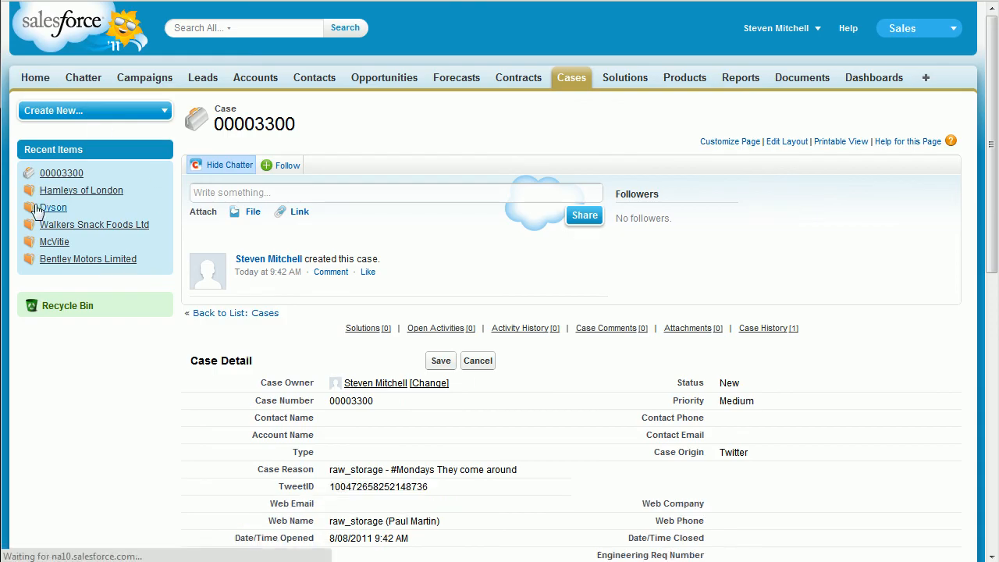
pyautogui.moveTo(41, 209)
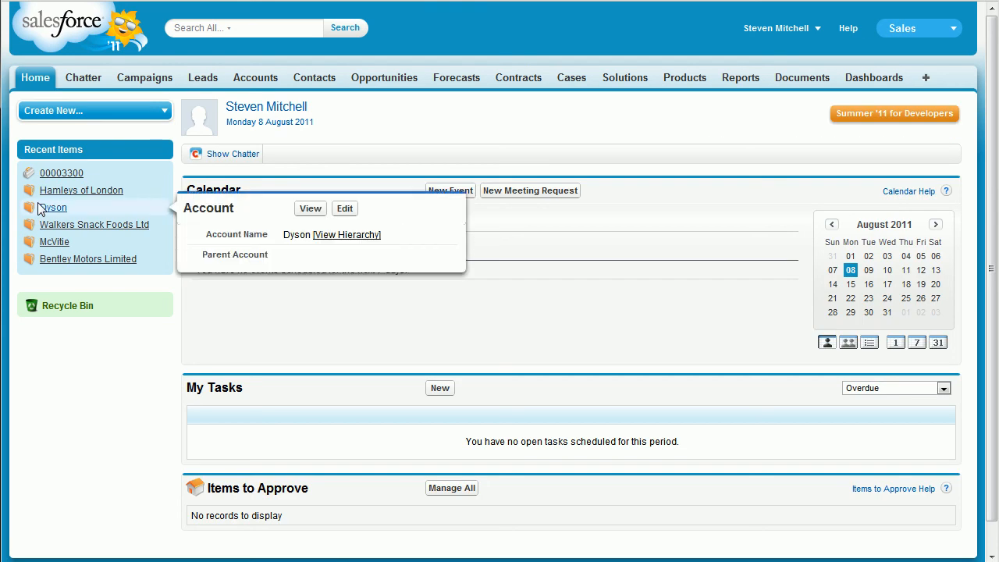